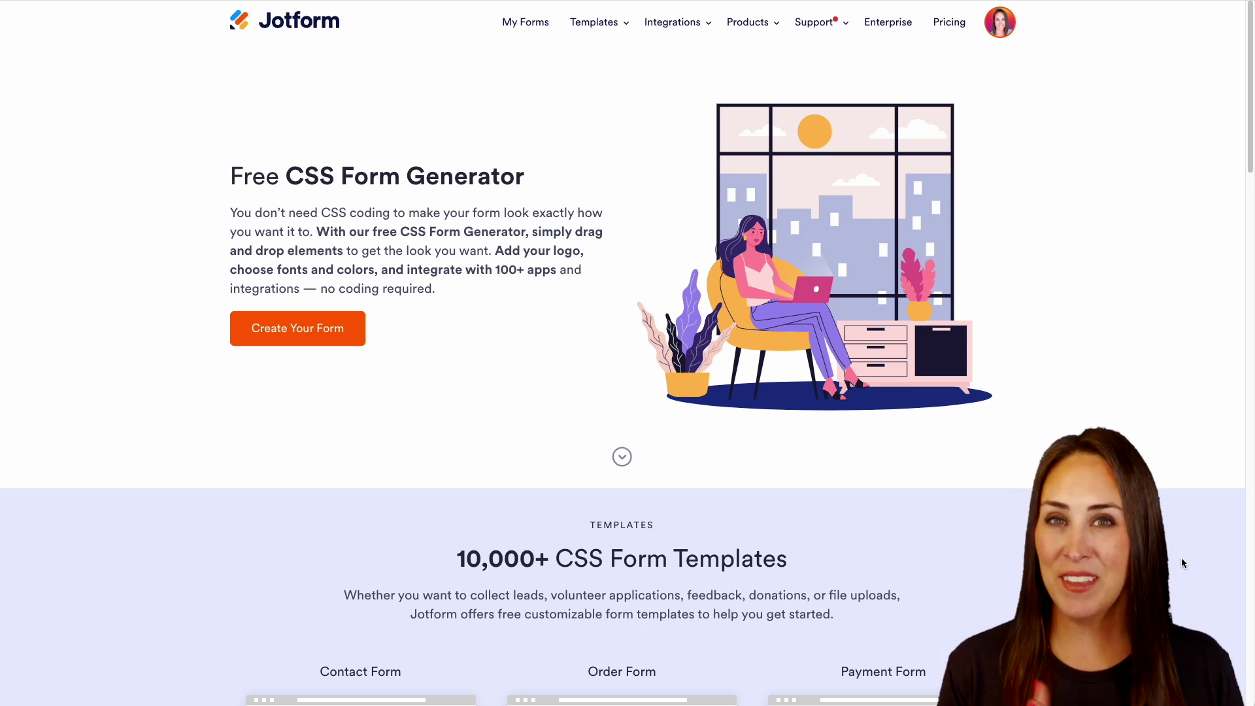
Step: Start a new form and browse the template gallery of 10,000+ ready-made templates
{"action": "left_click", "coordinate": [300, 338]}
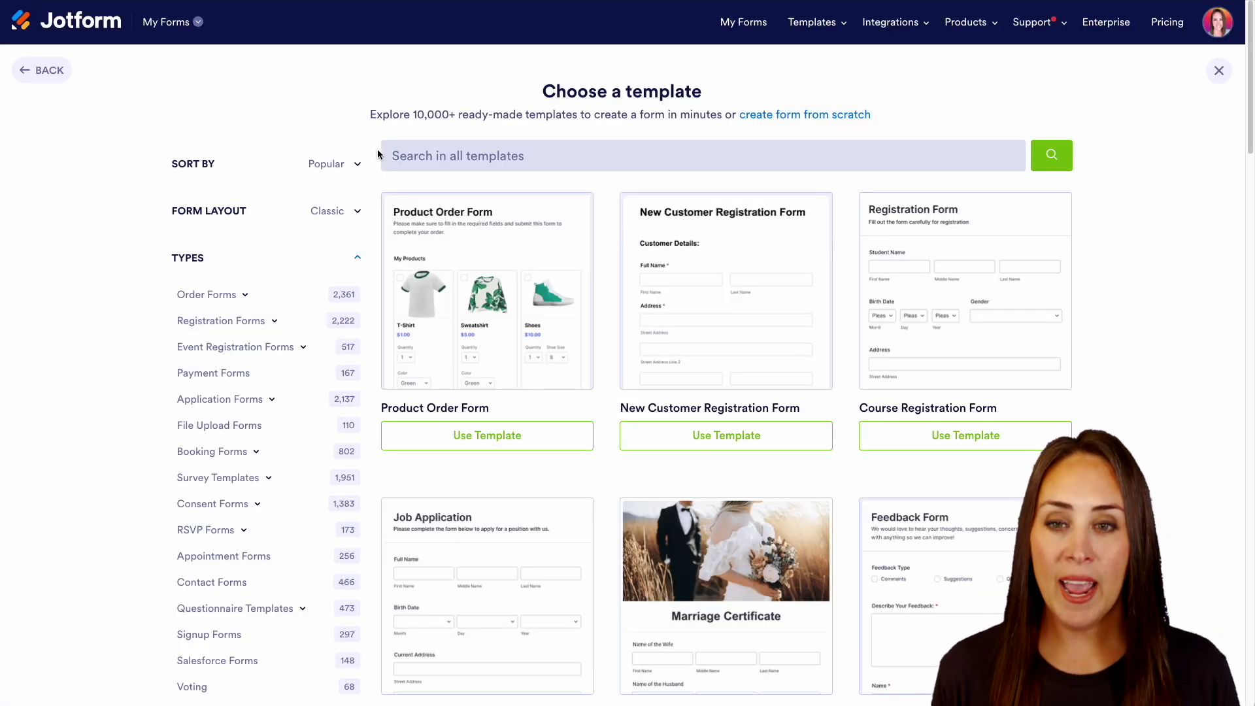
{"action": "left_click_drag", "start_coordinate": [413, 116], "coordinate": [454, 115]}
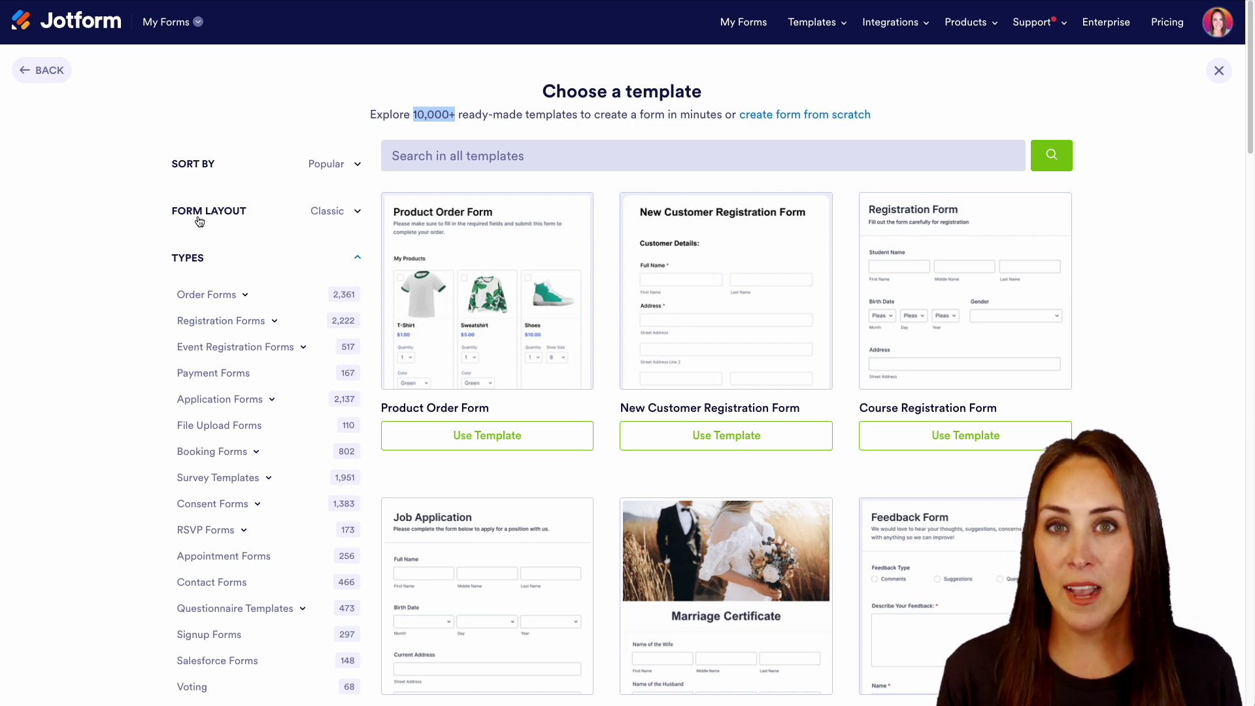
{"action": "scroll", "coordinate": [158, 268], "scroll_direction": "down", "scroll_amount": 7}
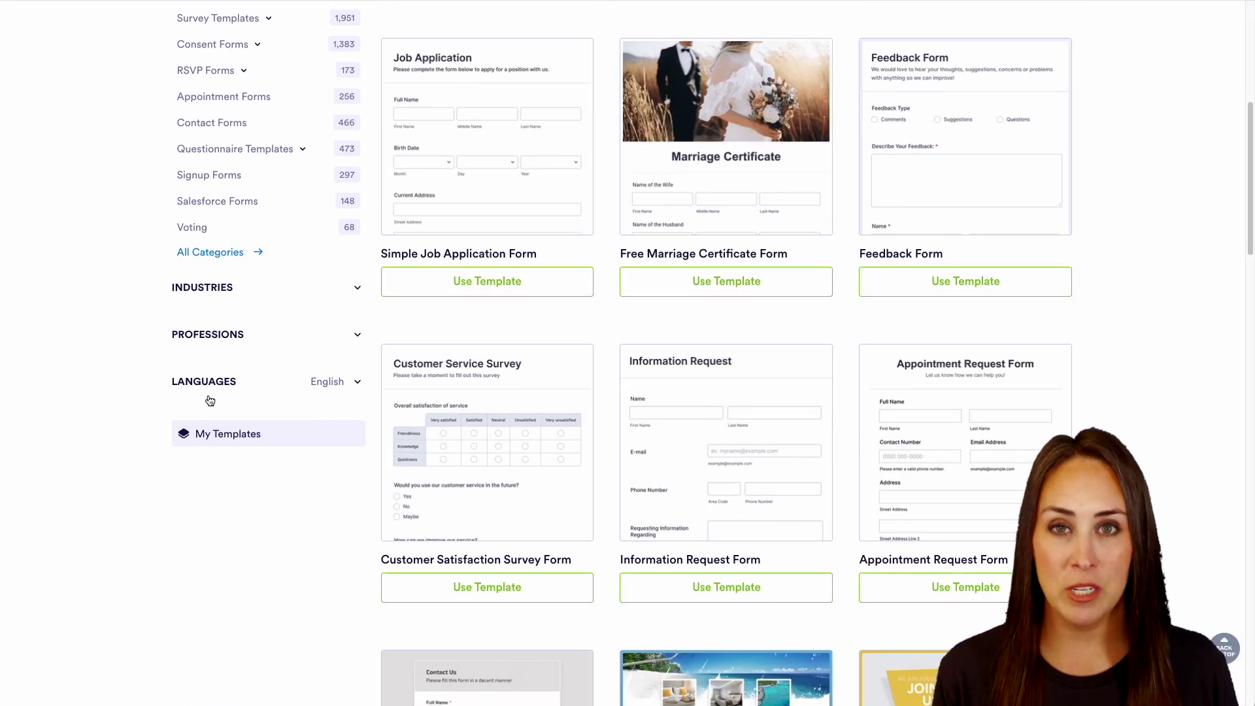
{"action": "scroll", "coordinate": [210, 400], "scroll_direction": "up", "scroll_amount": 7}
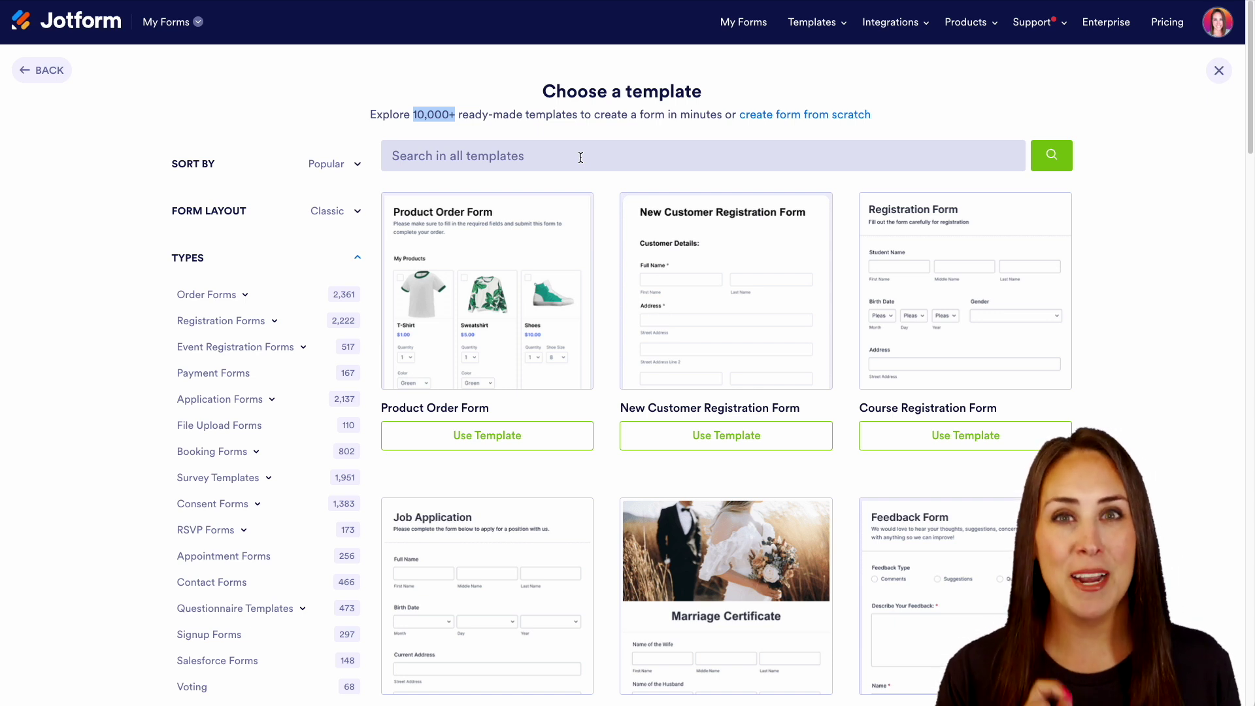
Step: From My Forms, create a blank form from scratch using the Classic Form layout
{"action": "left_click", "coordinate": [170, 22]}
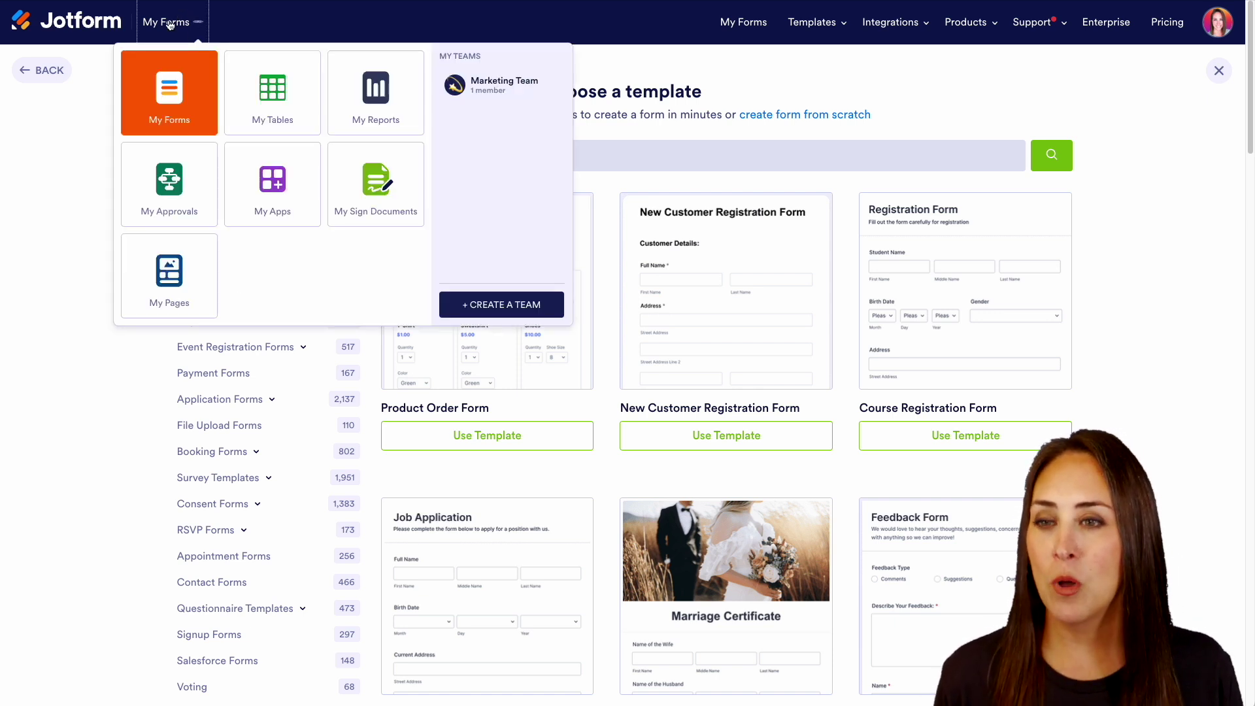
{"action": "left_click", "coordinate": [170, 96]}
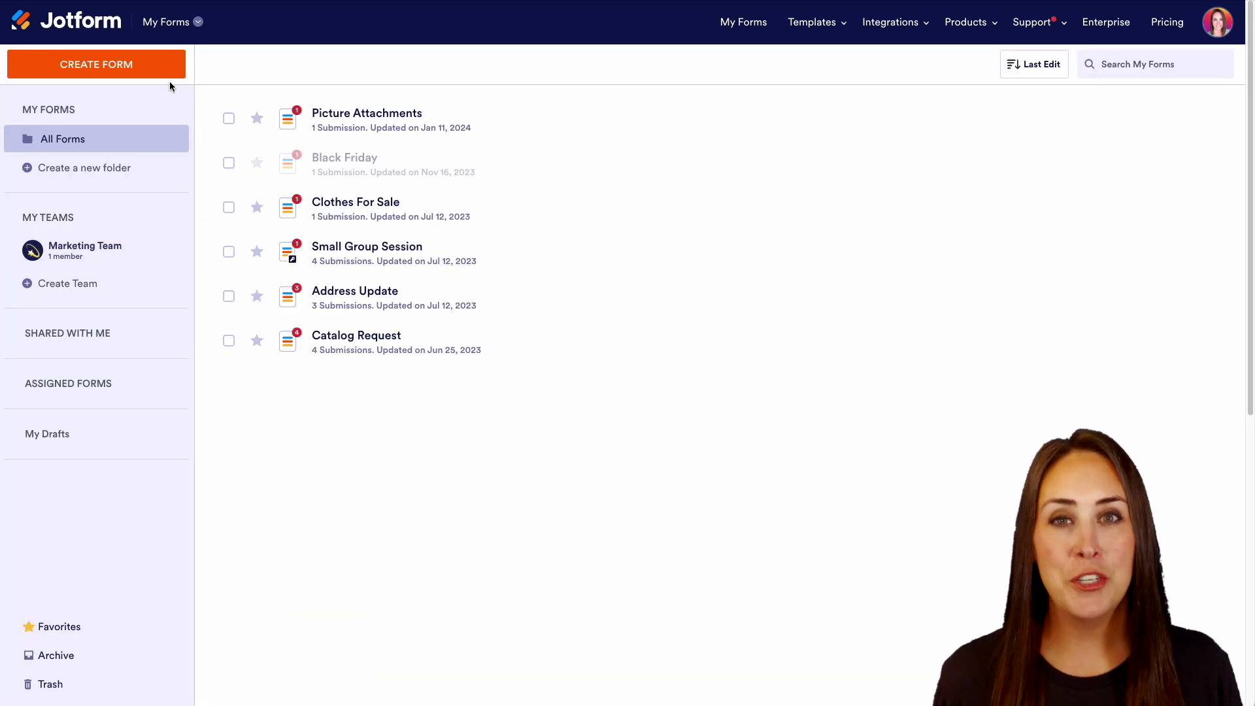
{"action": "left_click", "coordinate": [139, 67]}
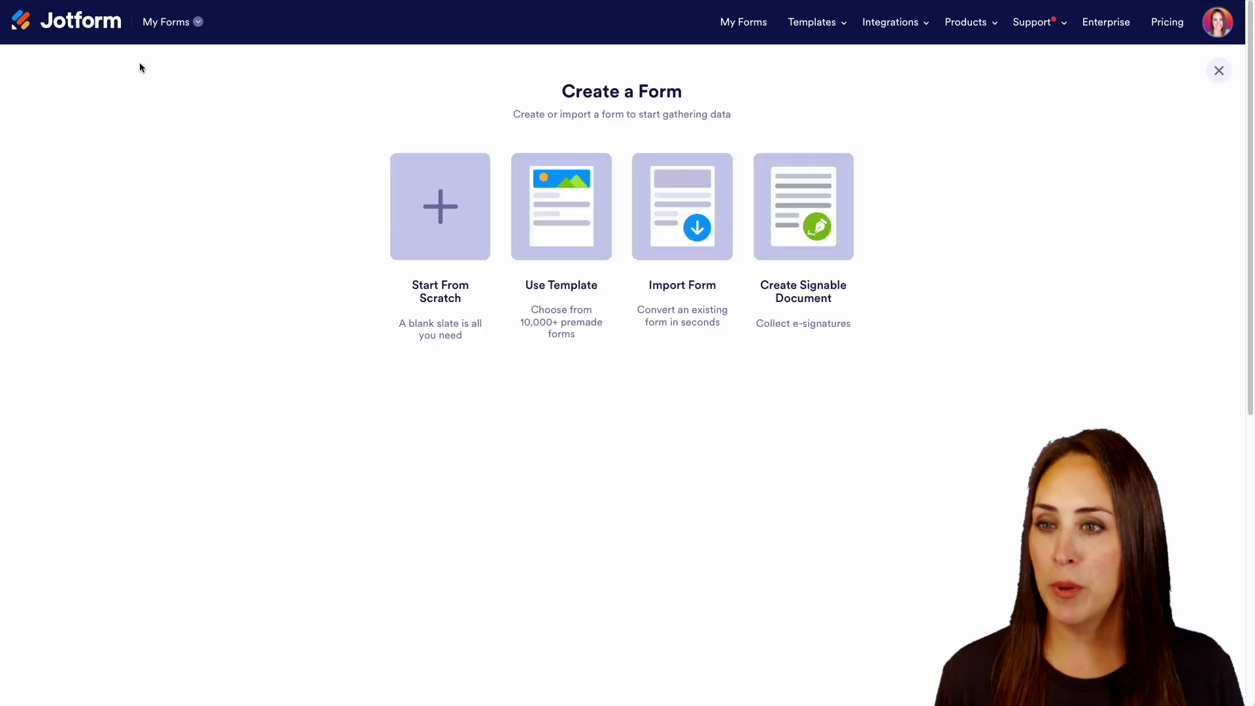
{"action": "left_click", "coordinate": [435, 203]}
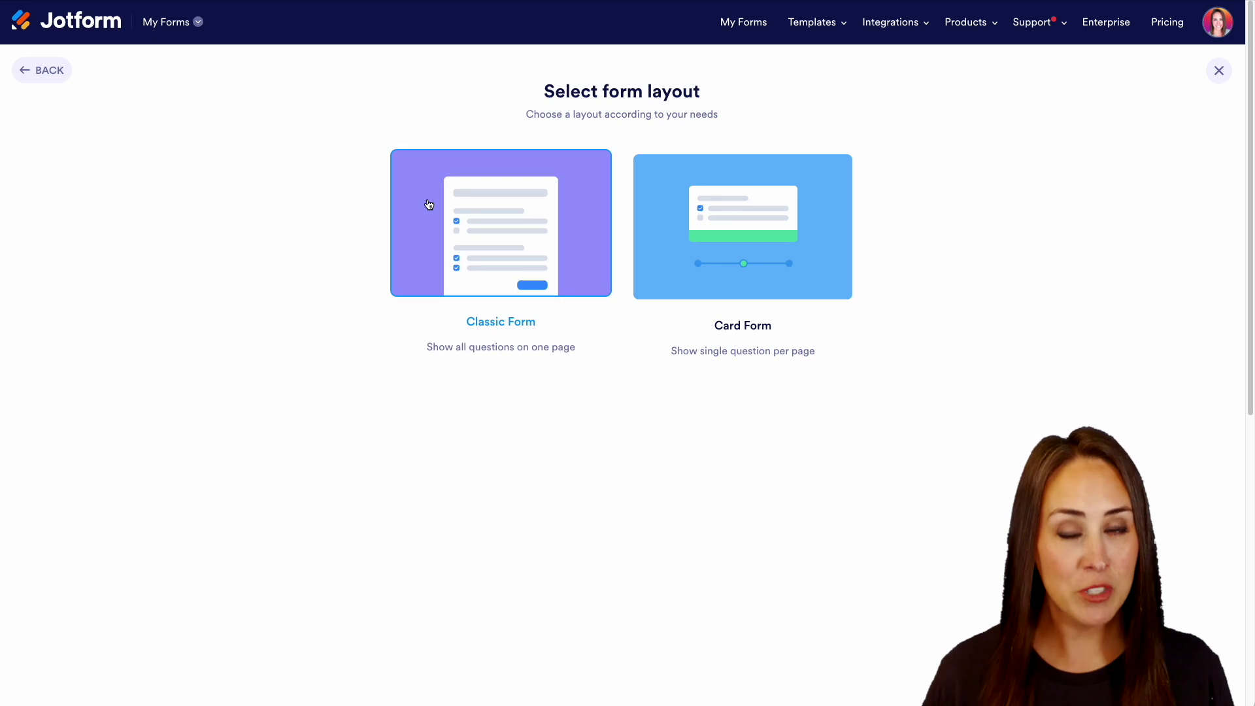
{"action": "left_click", "coordinate": [504, 237]}
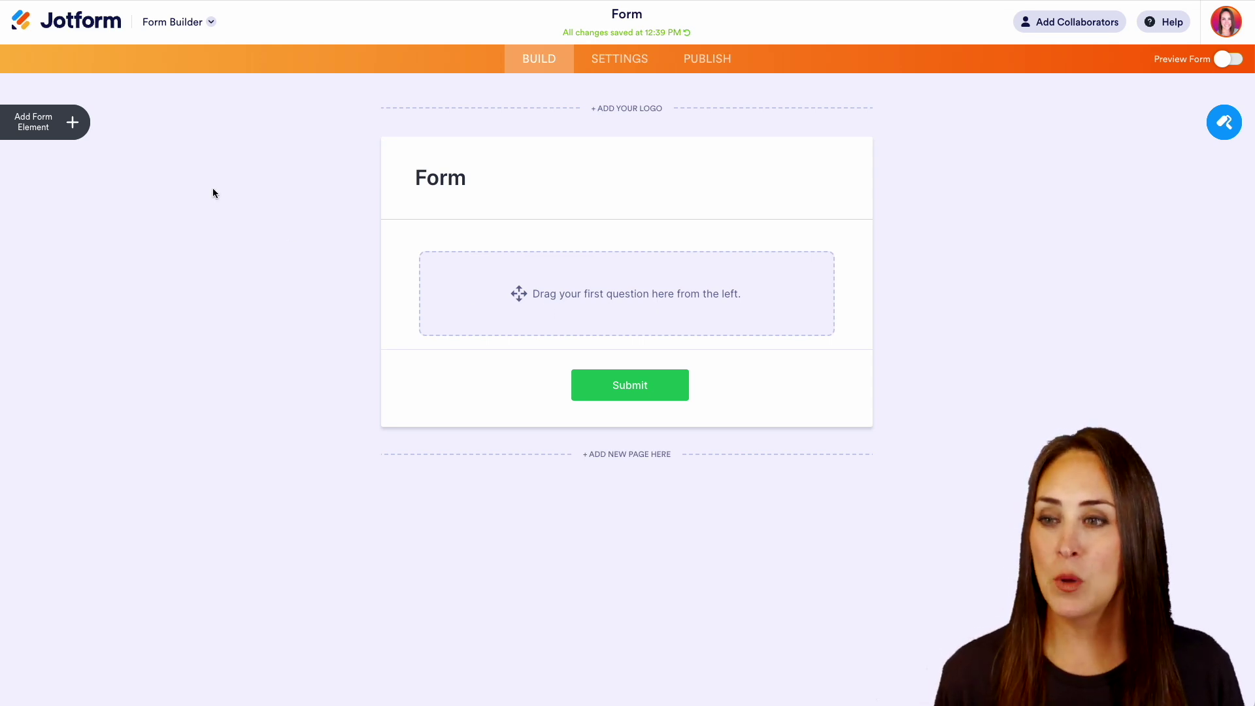
Step: Add Full Name, Email and Phone fields from the Basic form elements
{"action": "left_click", "coordinate": [70, 124]}
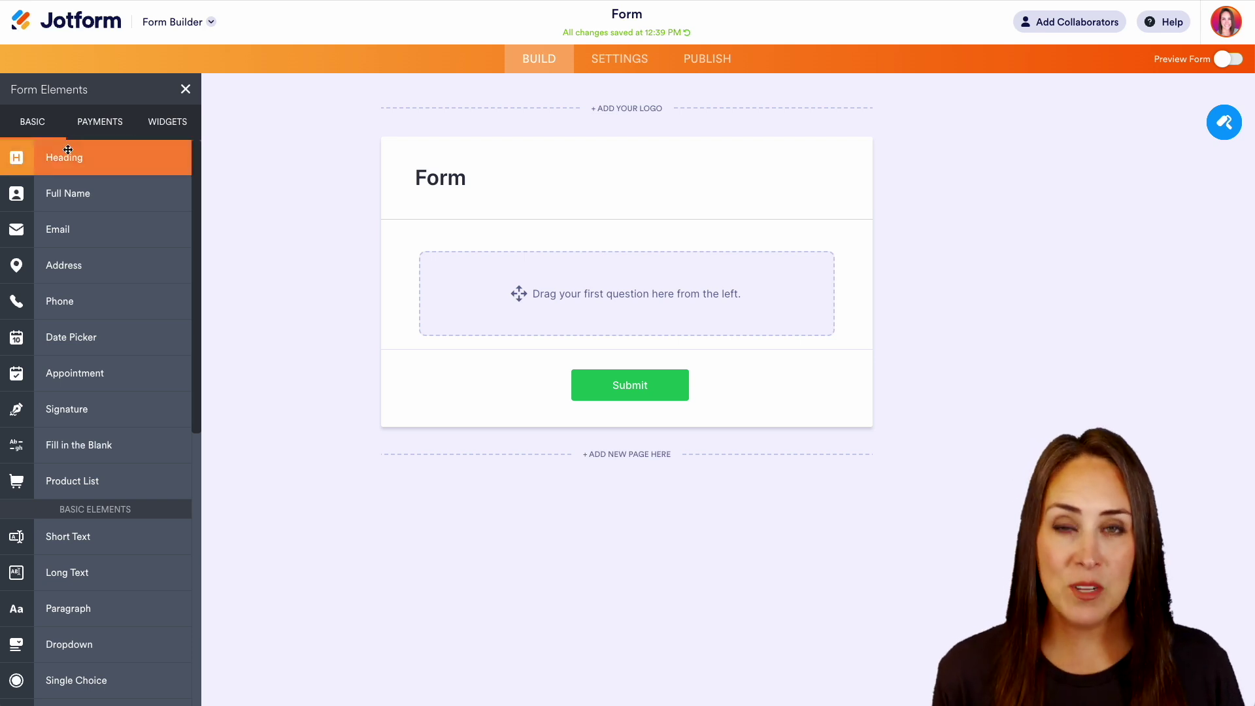
{"action": "left_click", "coordinate": [66, 193]}
{"action": "left_click", "coordinate": [62, 229]}
{"action": "left_click", "coordinate": [63, 297]}
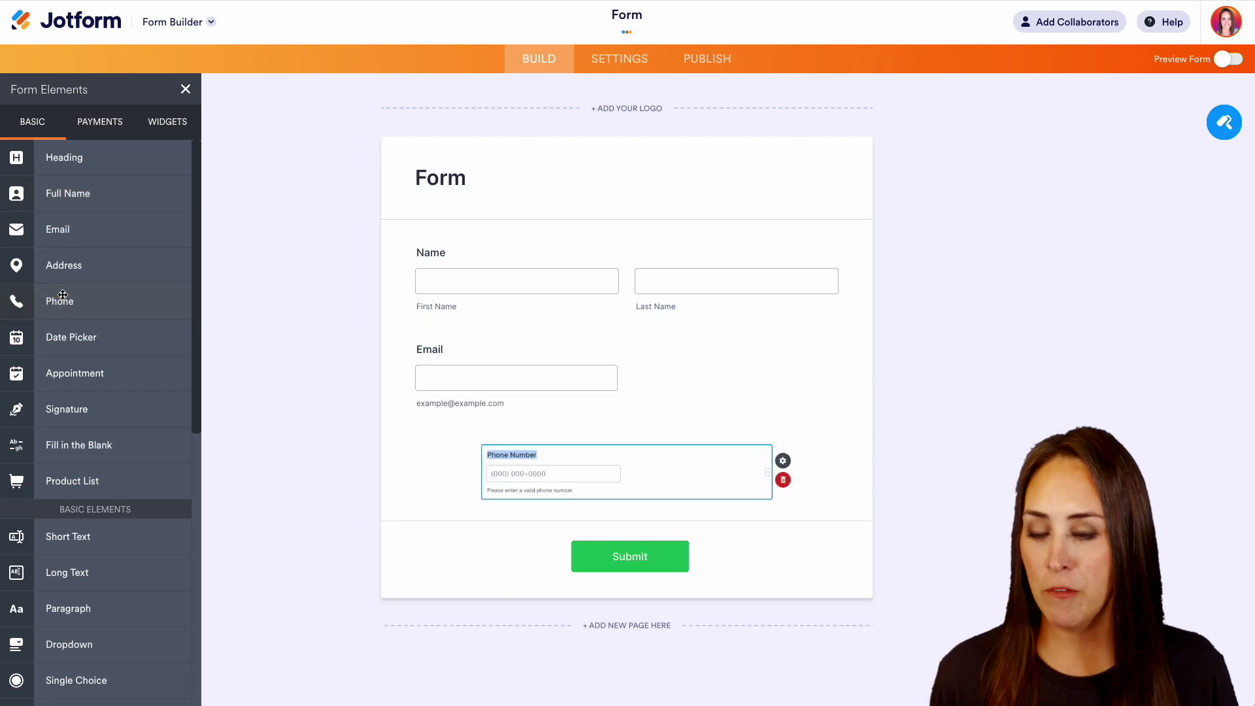
Step: Scroll through the element list and switch to the Payments gateway elements
{"action": "scroll", "coordinate": [104, 404], "scroll_direction": "down", "scroll_amount": 3}
{"action": "scroll", "coordinate": [104, 403], "scroll_direction": "down", "scroll_amount": 1}
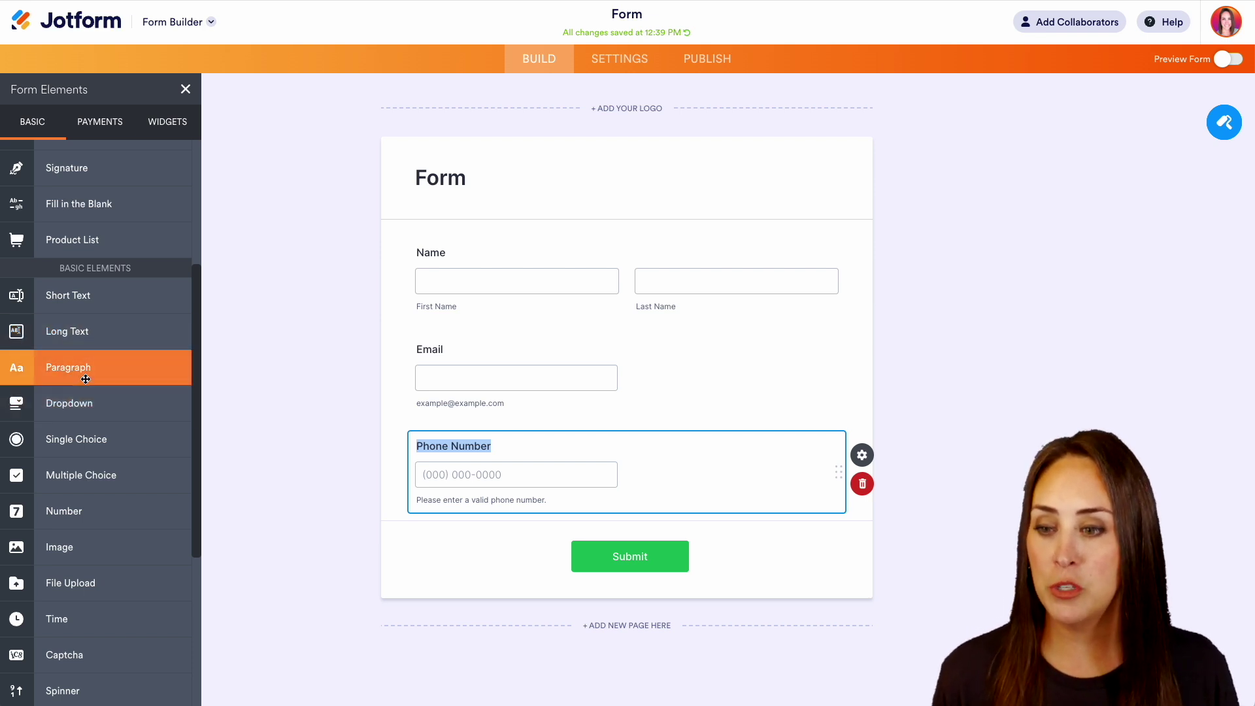
{"action": "scroll", "coordinate": [97, 515], "scroll_direction": "down", "scroll_amount": 3}
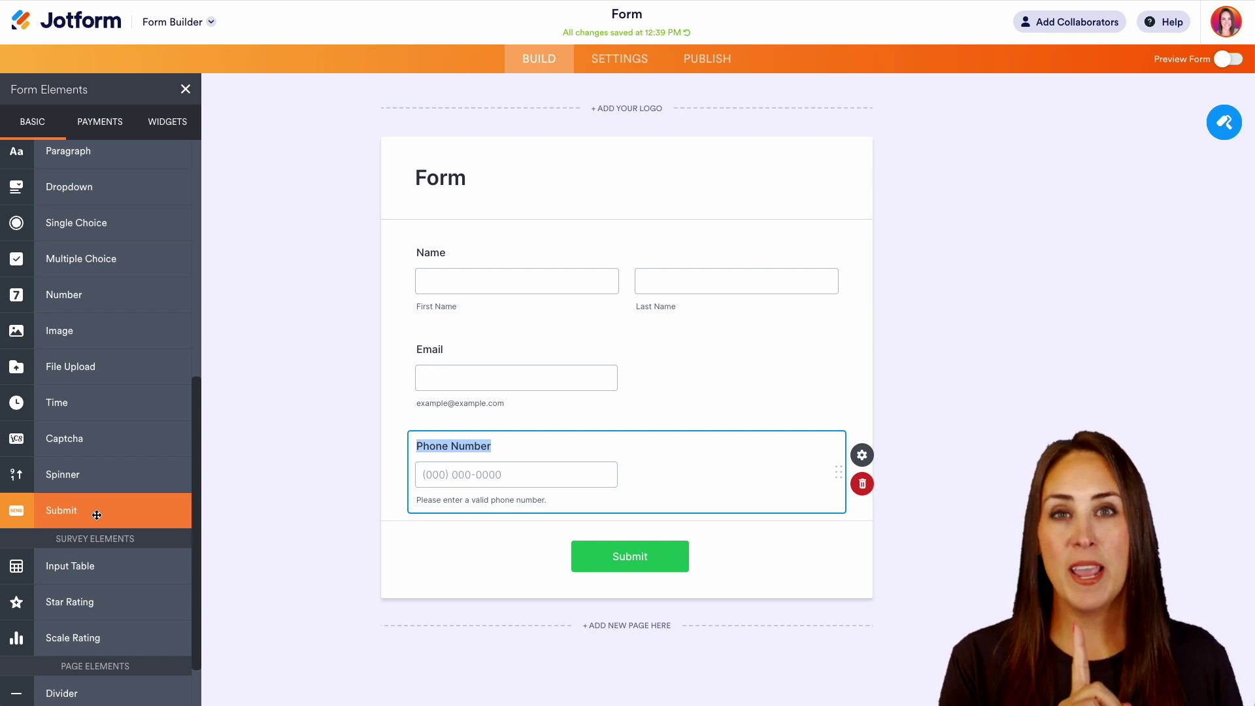
{"action": "left_click", "coordinate": [109, 122]}
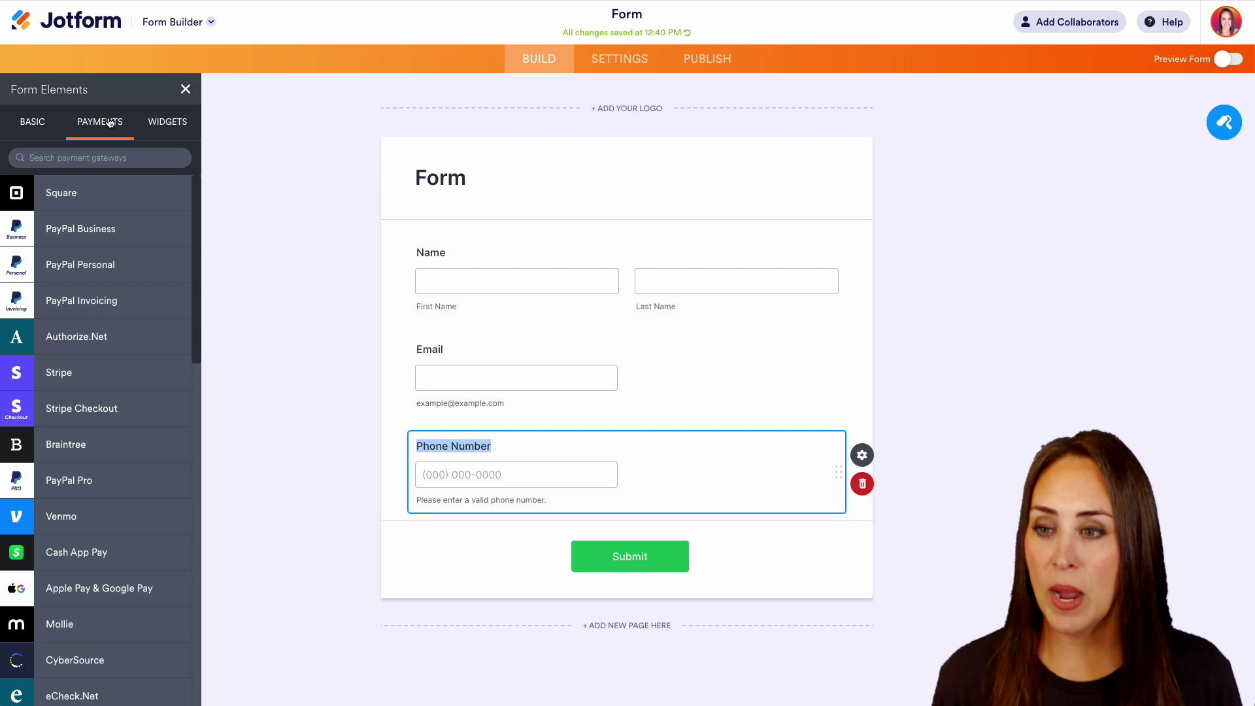
Step: Add and connect a Square payment field set to Collect Donations with Apple Pay enabled
{"action": "left_click", "coordinate": [86, 197]}
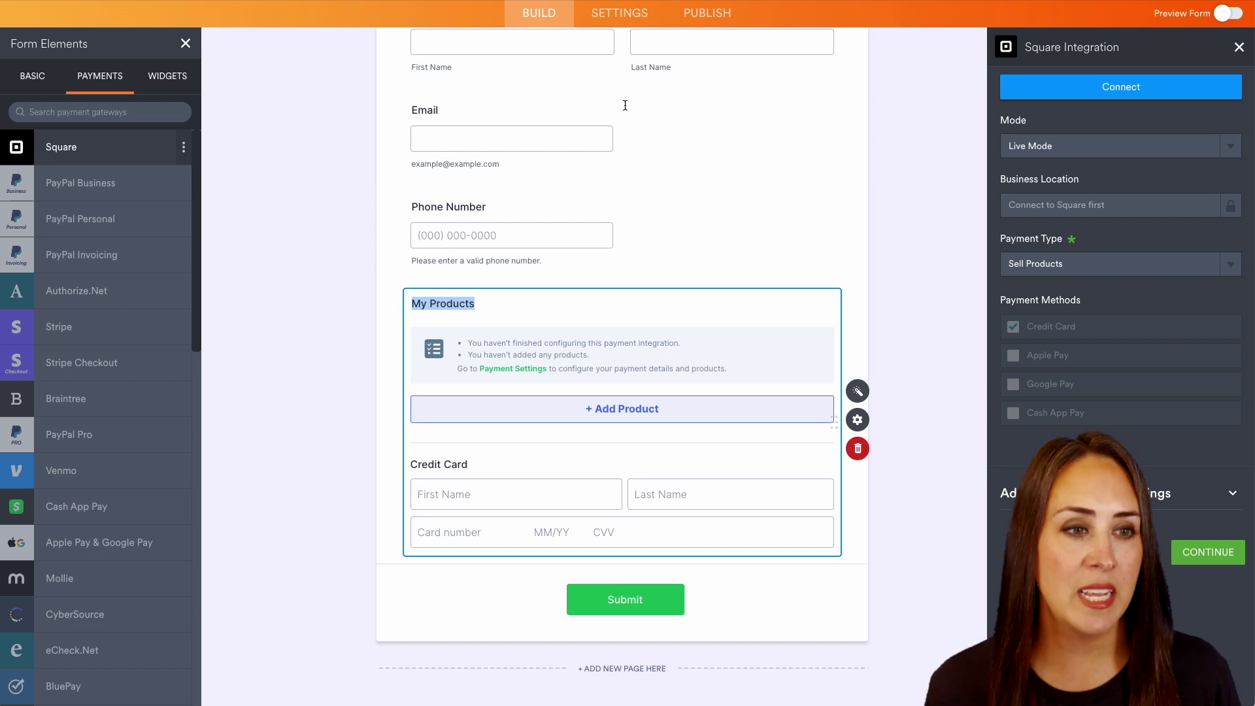
{"action": "left_click", "coordinate": [1125, 86]}
{"action": "left_click", "coordinate": [1201, 392]}
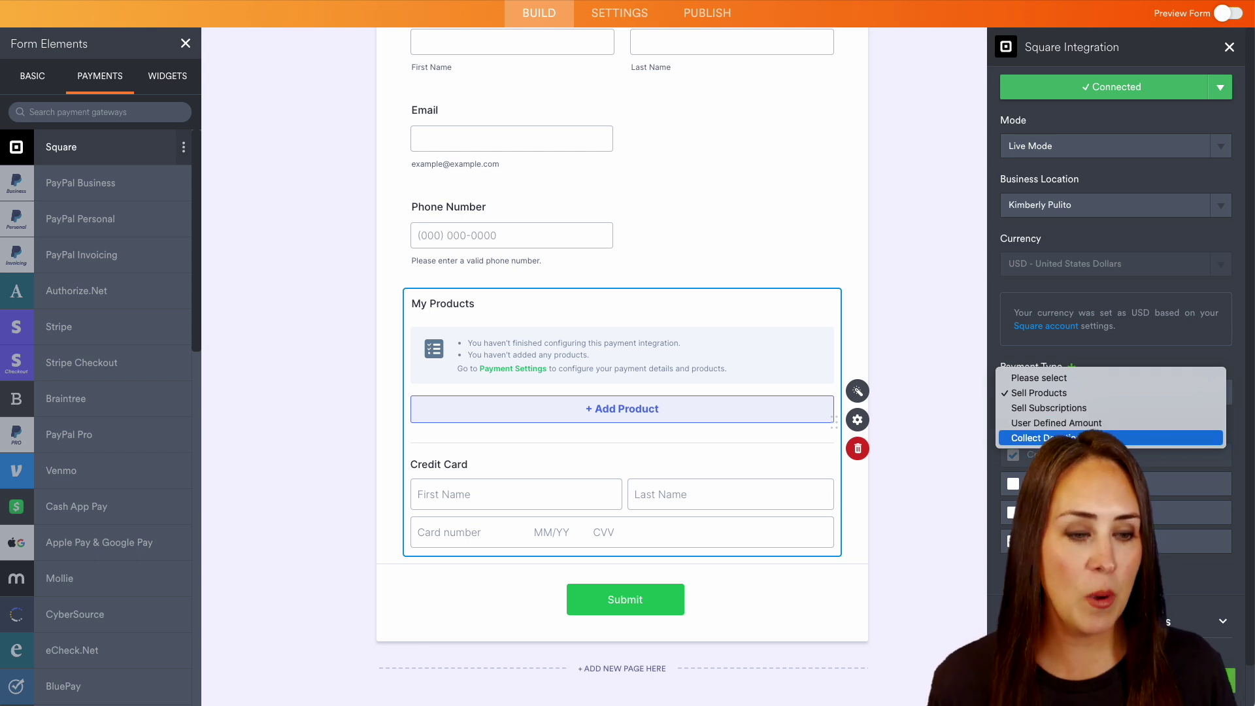
{"action": "left_click", "coordinate": [1155, 437]}
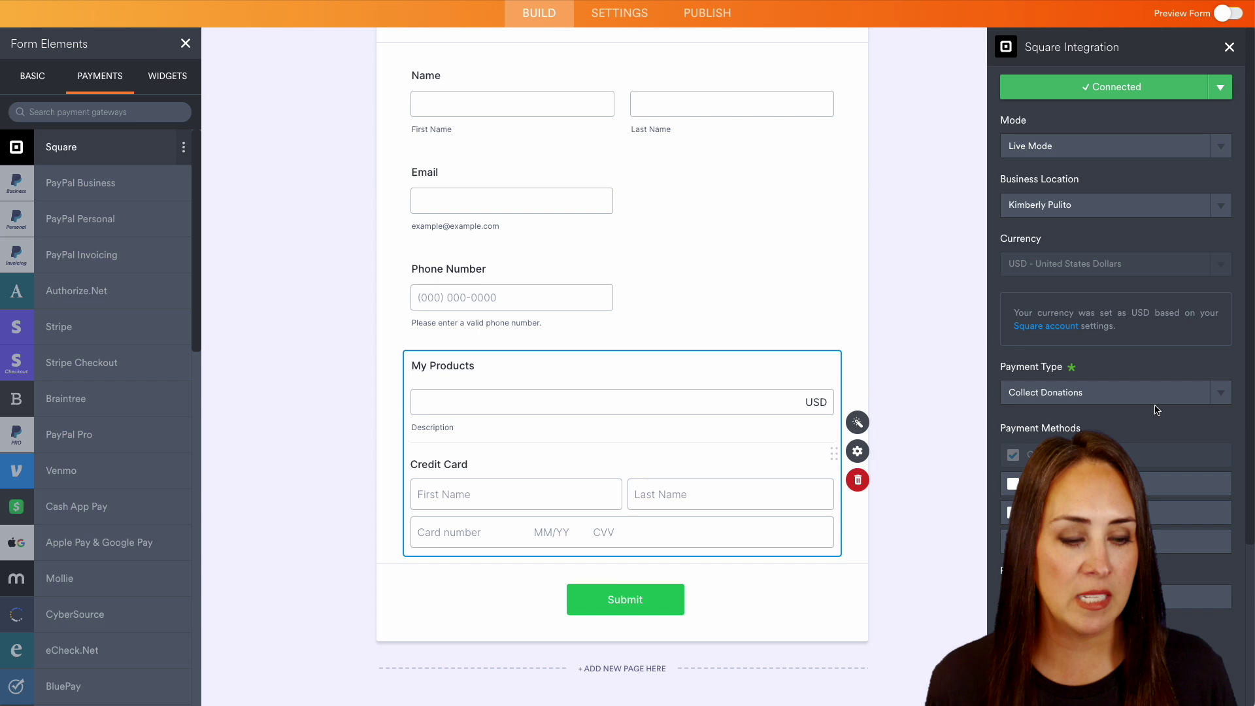
{"action": "left_click", "coordinate": [1012, 485]}
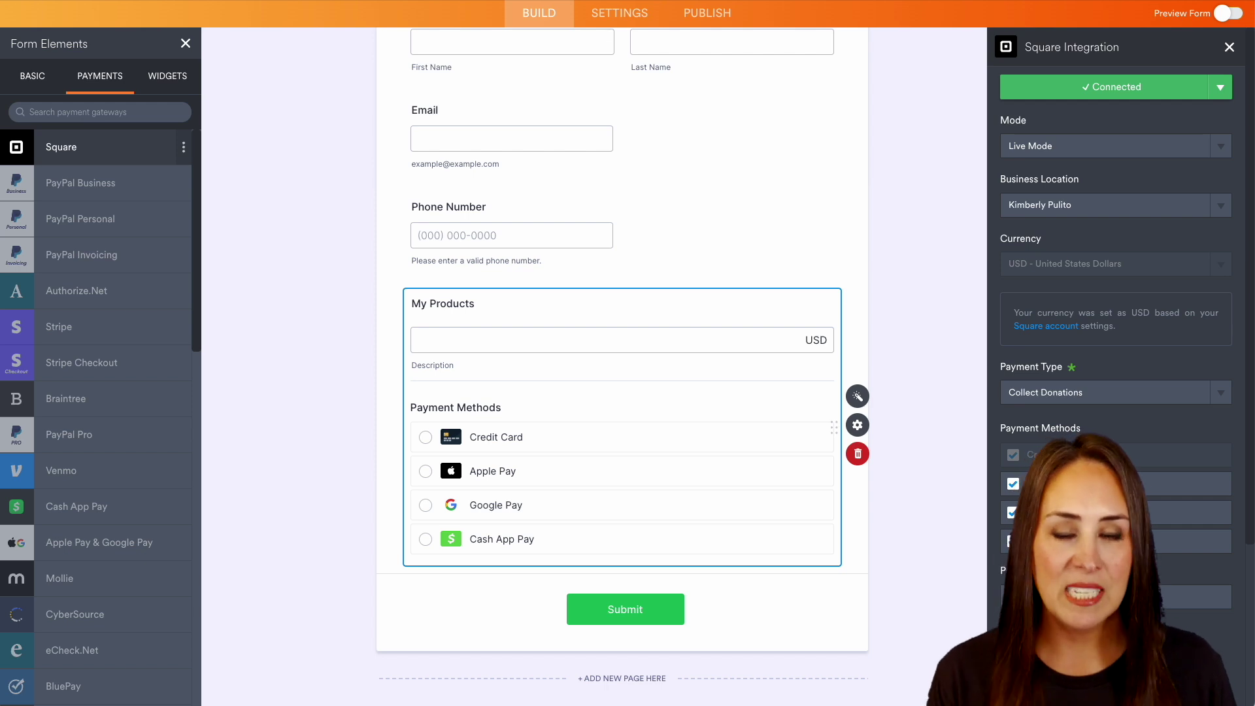
Step: Retitle the Square payment field from 'My Products' to 'Donate Now'
{"action": "double_click", "coordinate": [431, 311]}
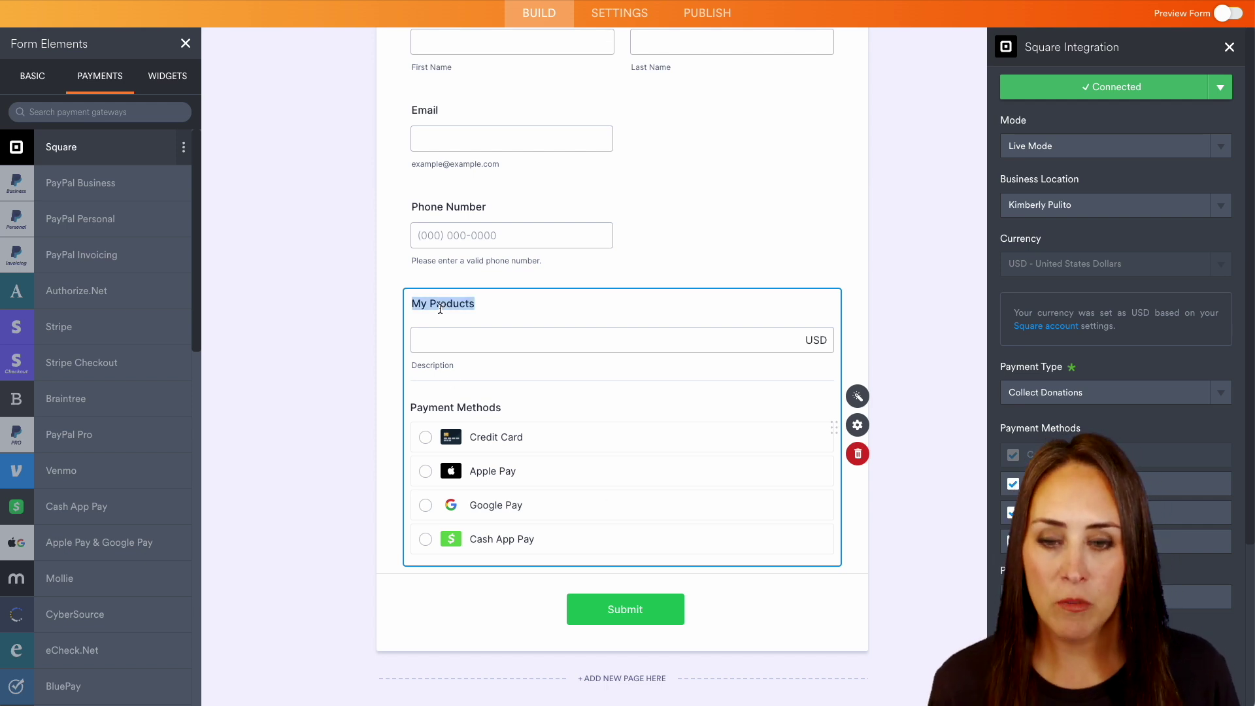
{"action": "type", "text": "Donate Now"}
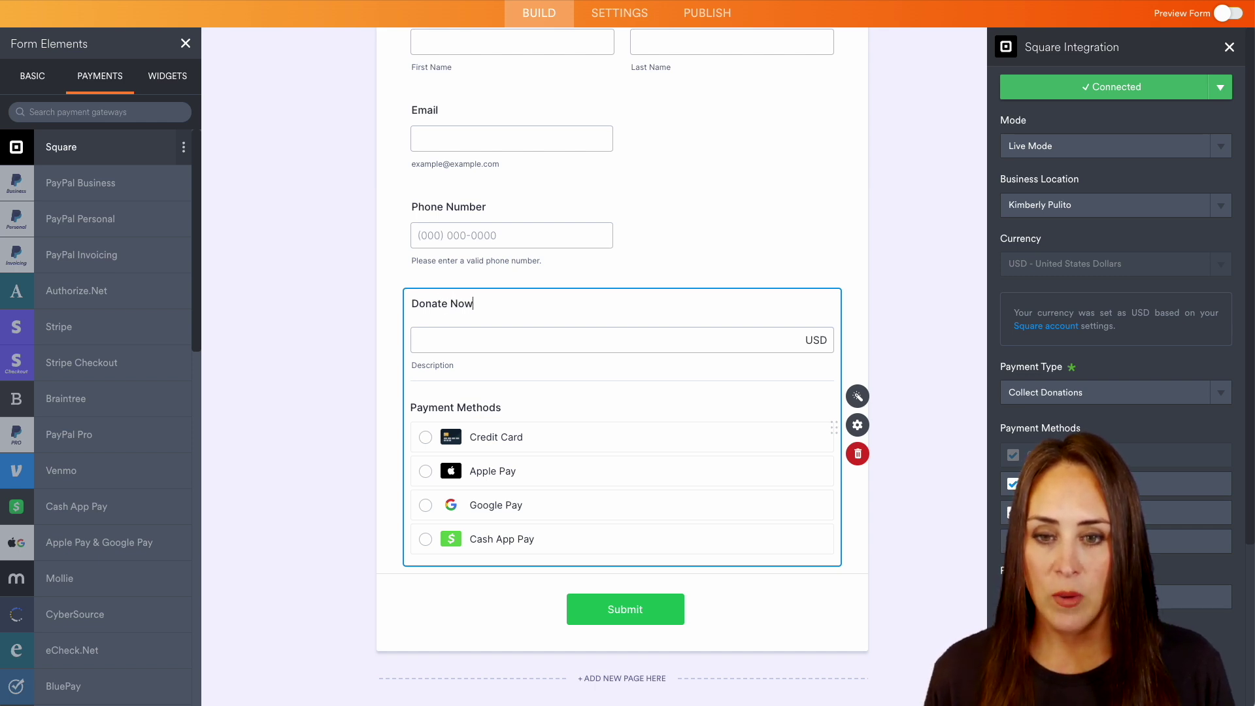
{"action": "left_click", "coordinate": [877, 334]}
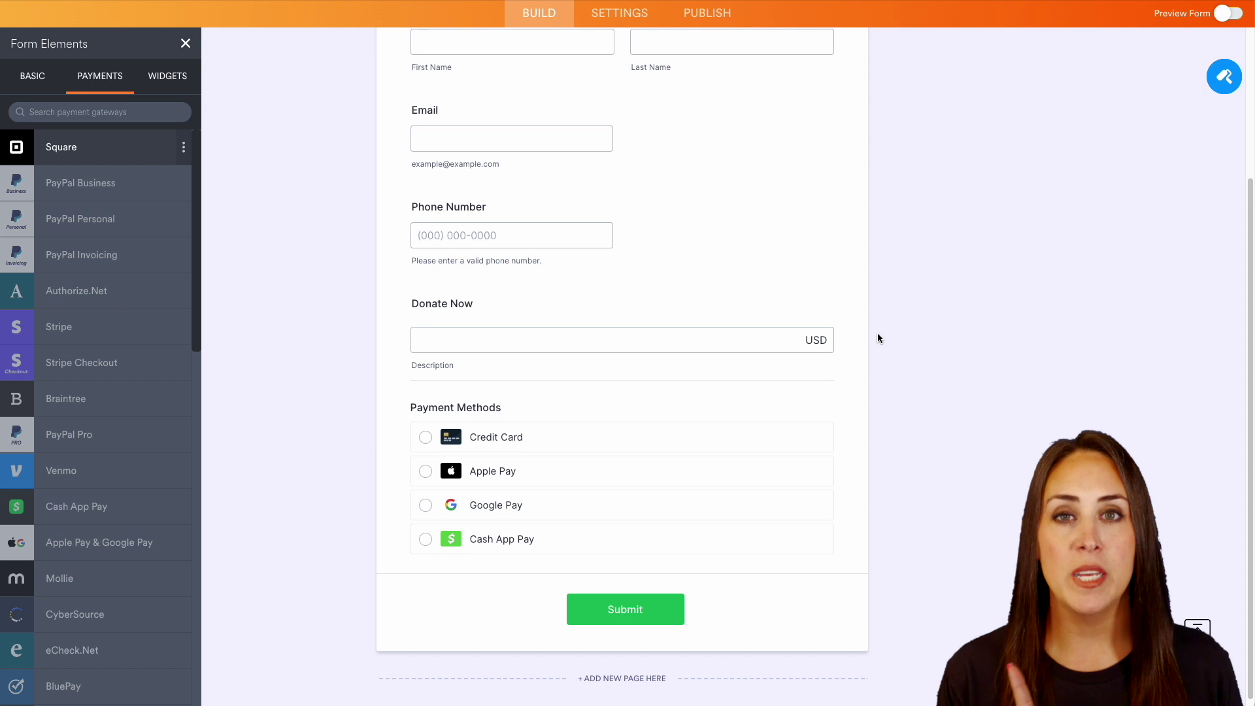
{"action": "left_click", "coordinate": [184, 149]}
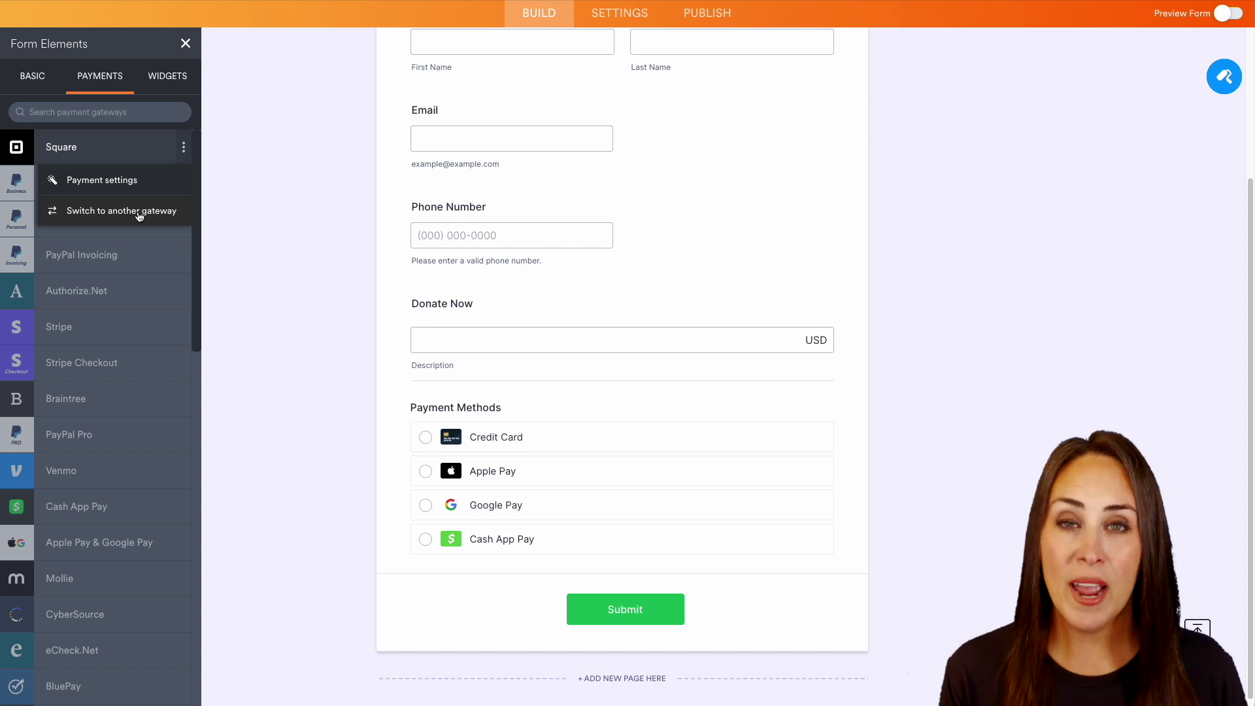
{"action": "left_click", "coordinate": [163, 79]}
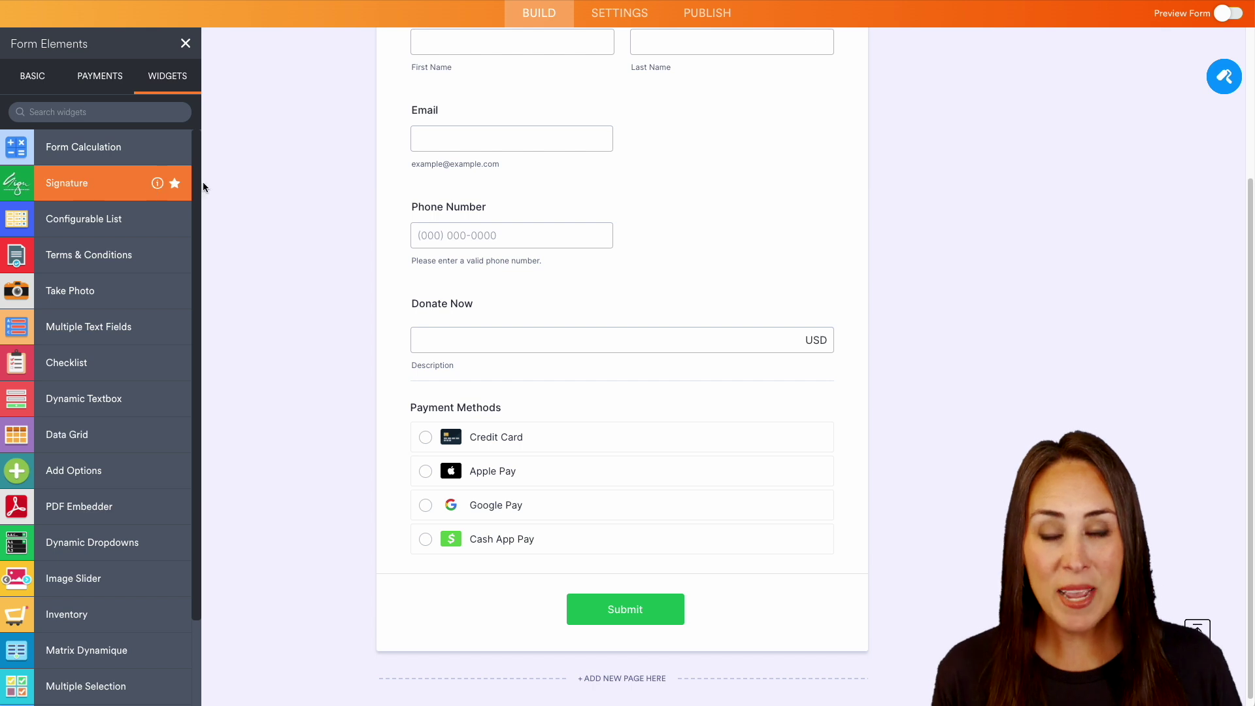
{"action": "scroll", "coordinate": [347, 222], "scroll_direction": "up", "scroll_amount": 3}
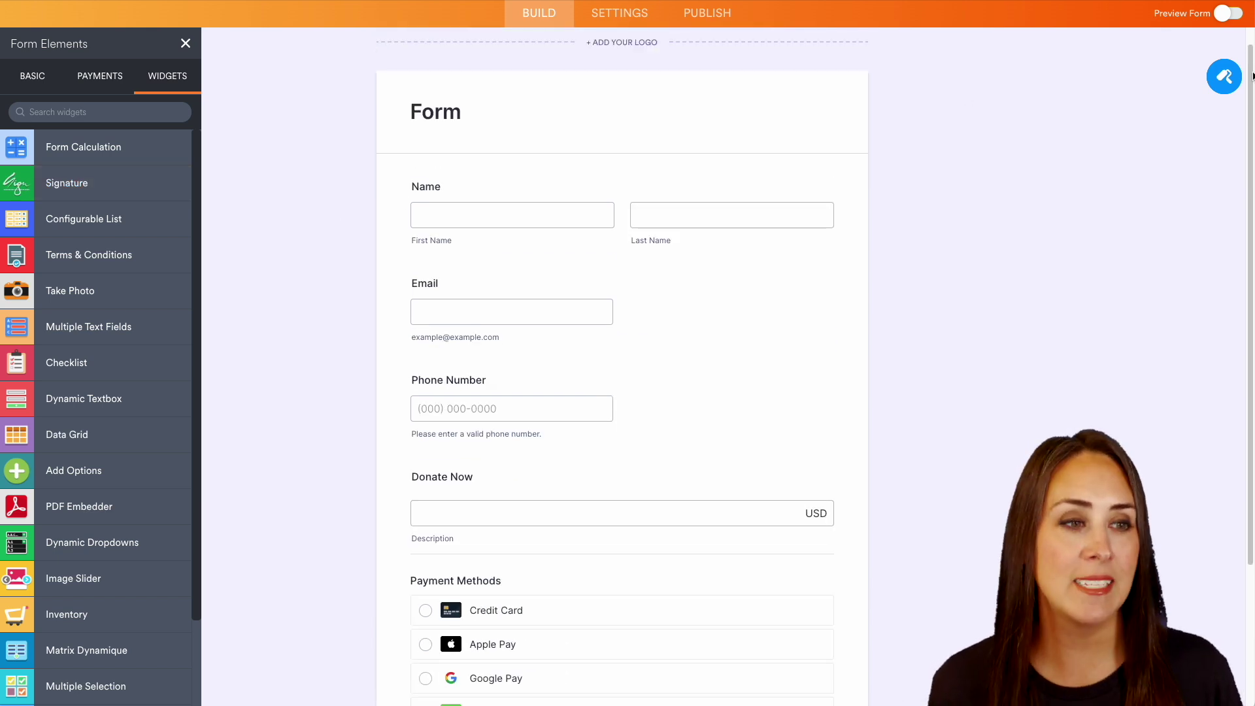
Step: In Form Designer Styles, give the Submit button the green leaf-texture button style
{"action": "left_click", "coordinate": [1225, 77]}
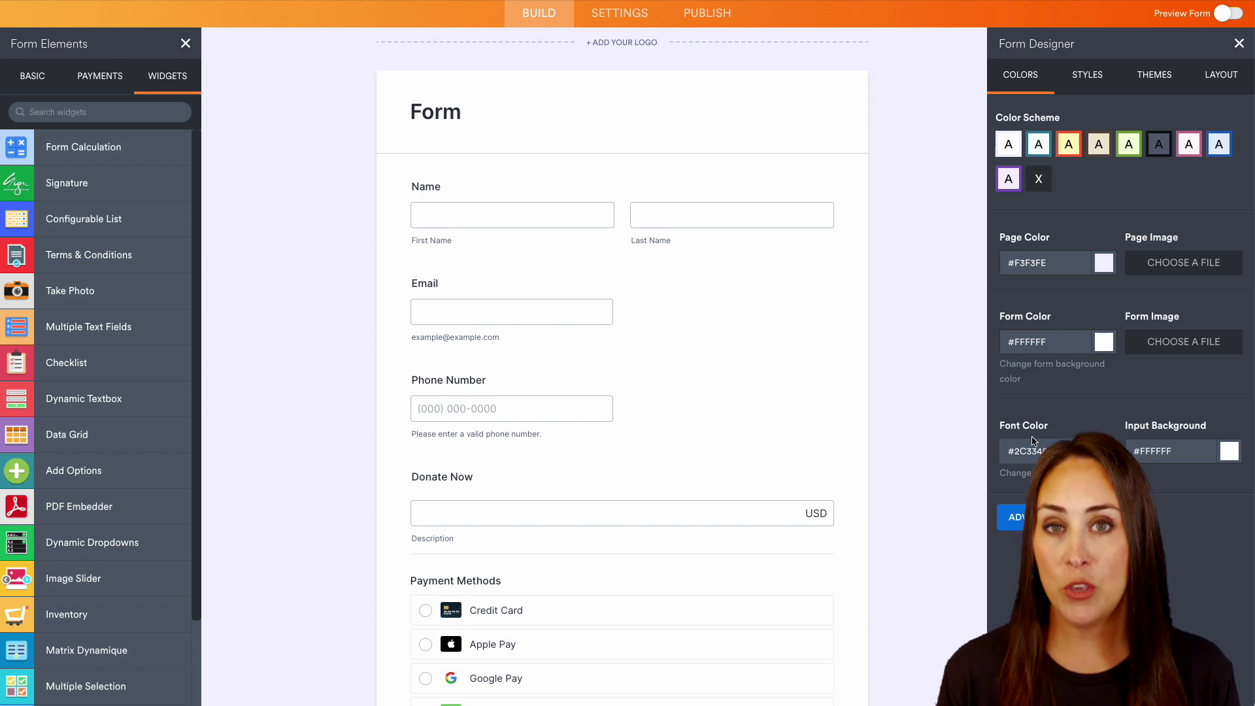
{"action": "left_click", "coordinate": [1096, 82]}
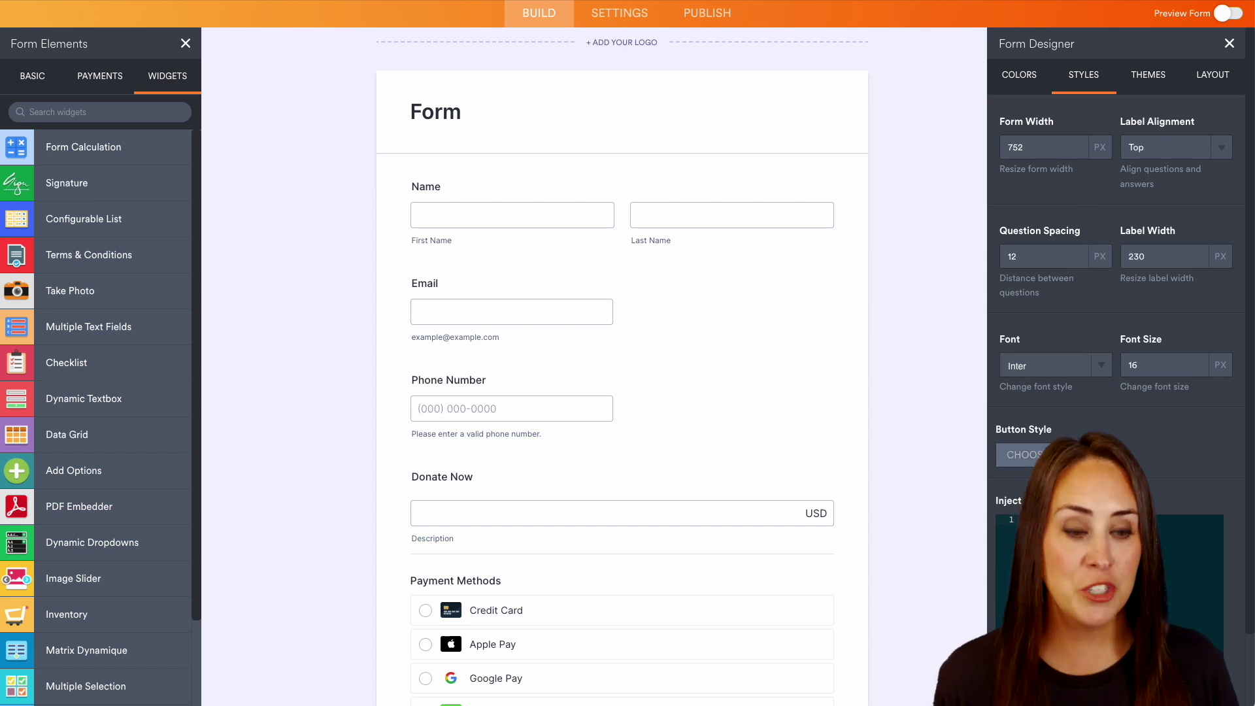
{"action": "scroll", "coordinate": [893, 361], "scroll_direction": "down", "scroll_amount": 3}
{"action": "left_click", "coordinate": [1038, 453]}
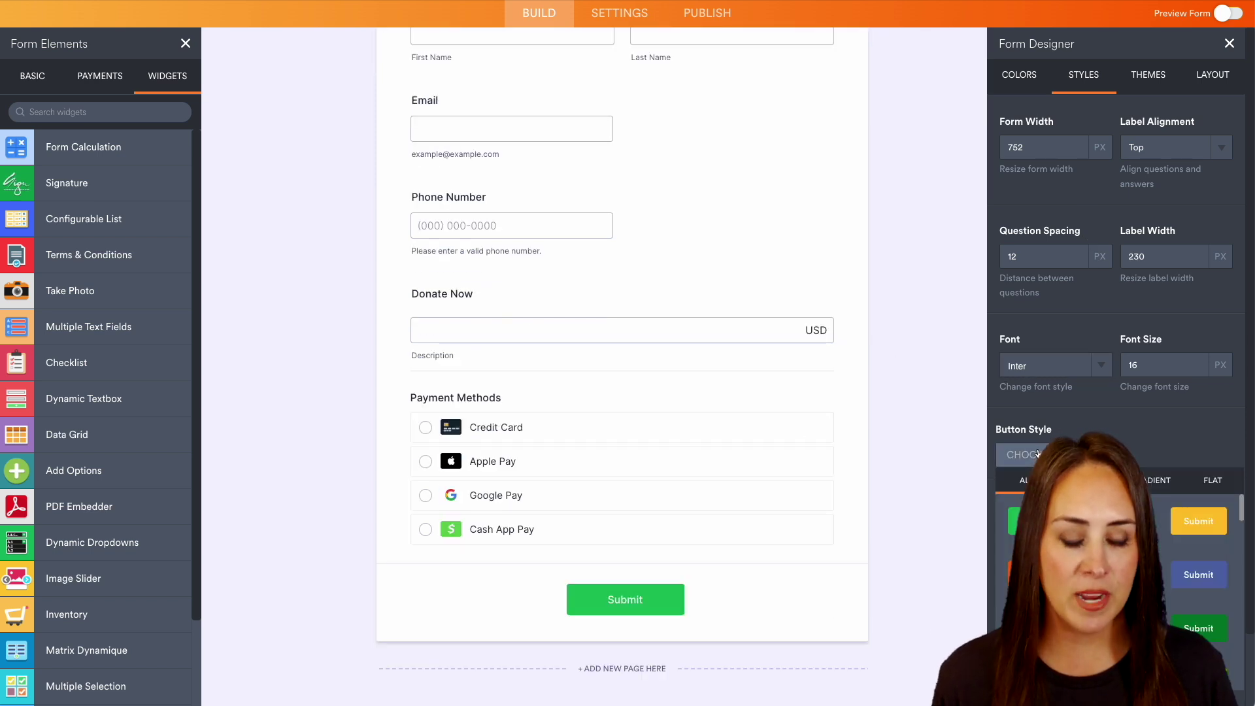
{"action": "left_click", "coordinate": [1106, 521]}
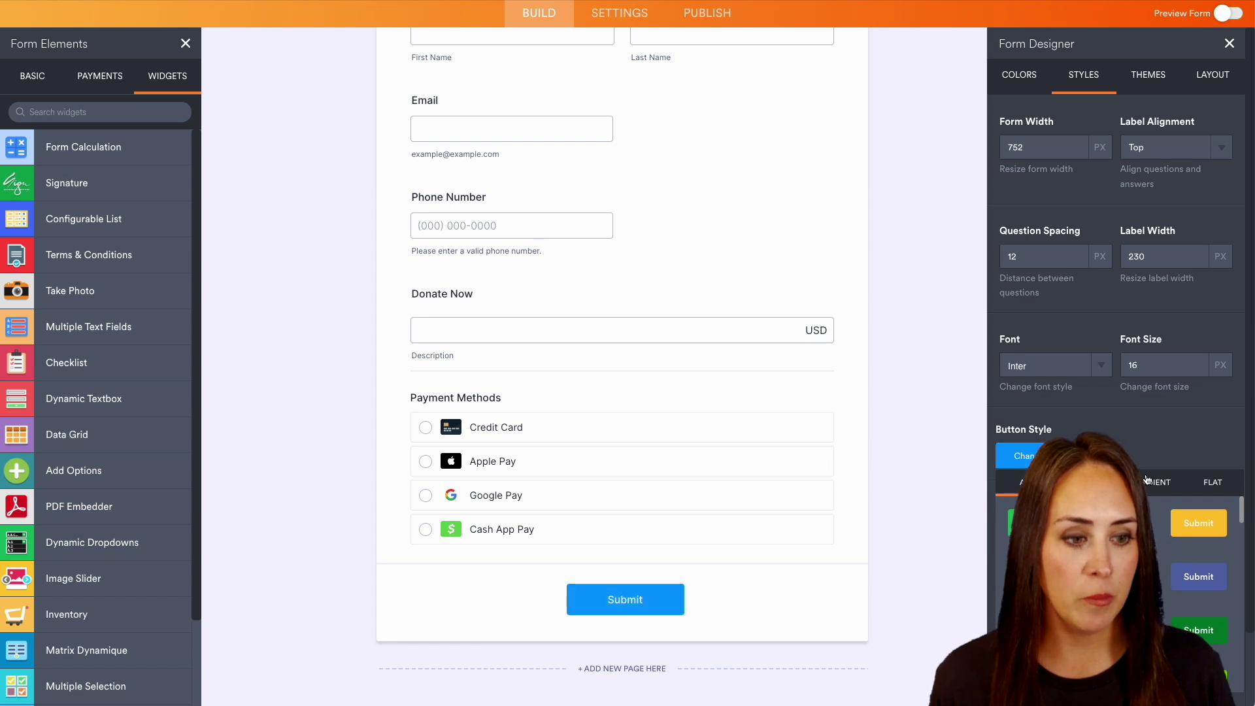
{"action": "left_click", "coordinate": [1197, 575]}
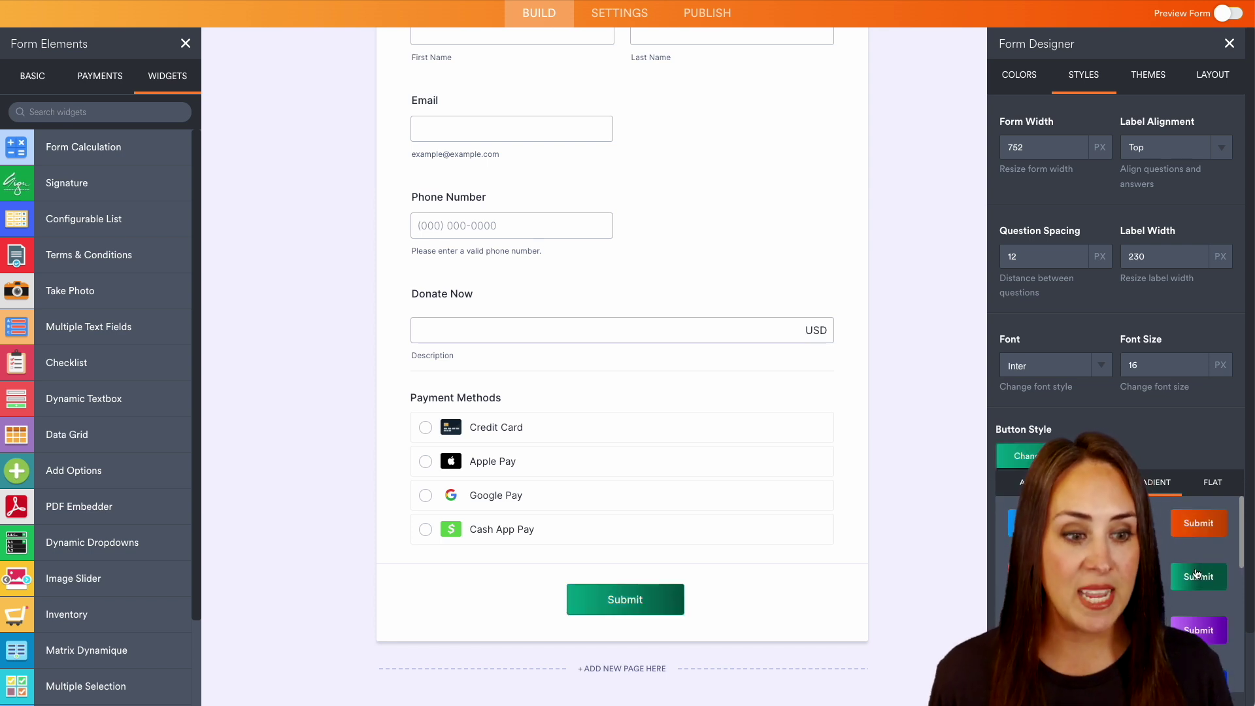
{"action": "left_click", "coordinate": [1146, 487]}
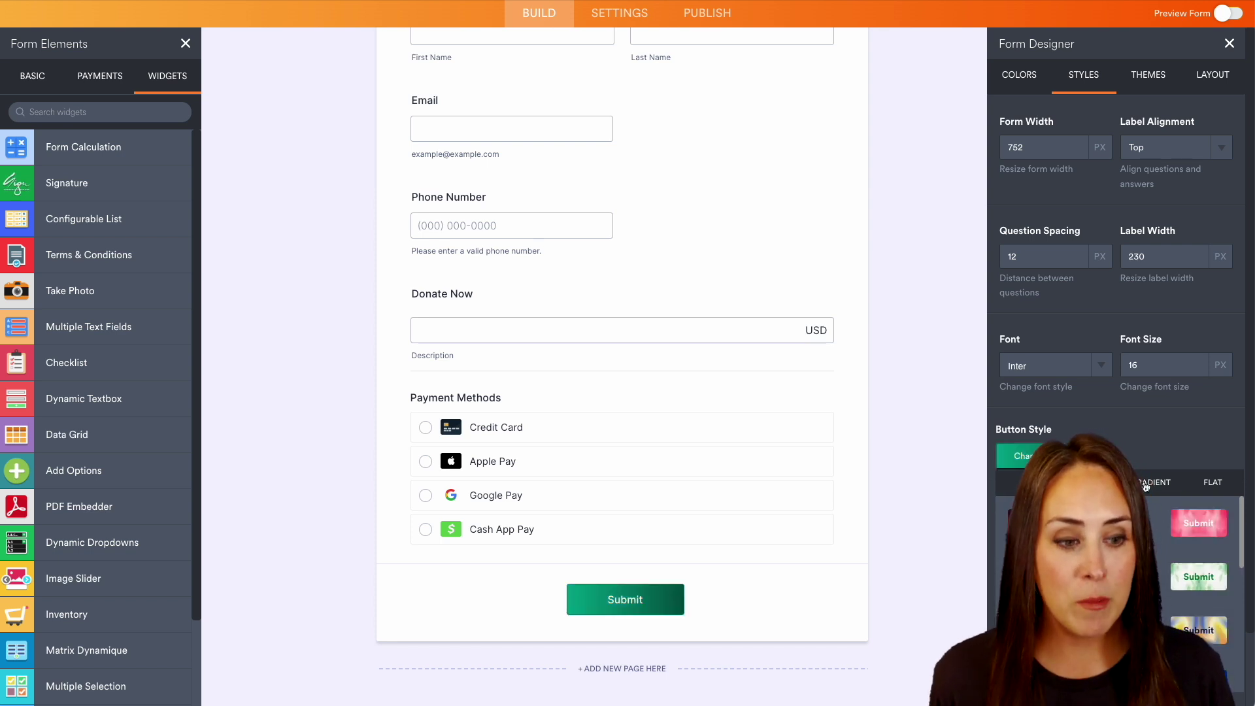
{"action": "left_click", "coordinate": [1205, 577]}
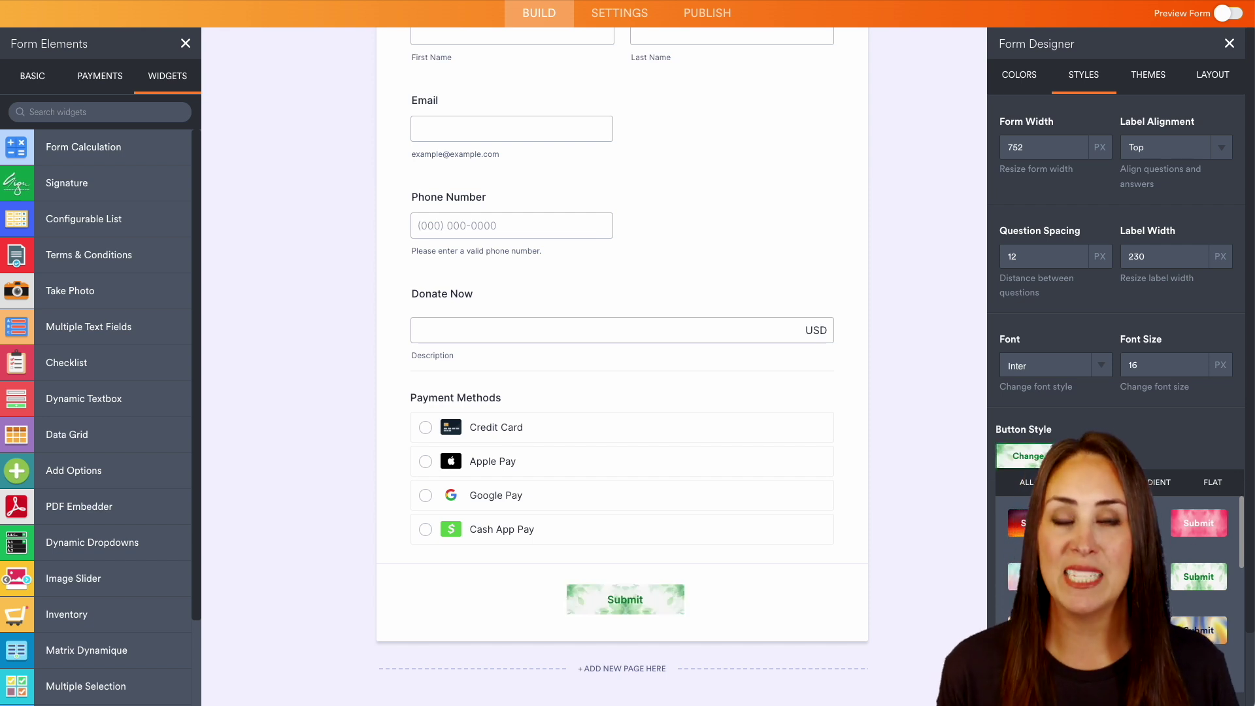
{"action": "left_click", "coordinate": [1148, 75]}
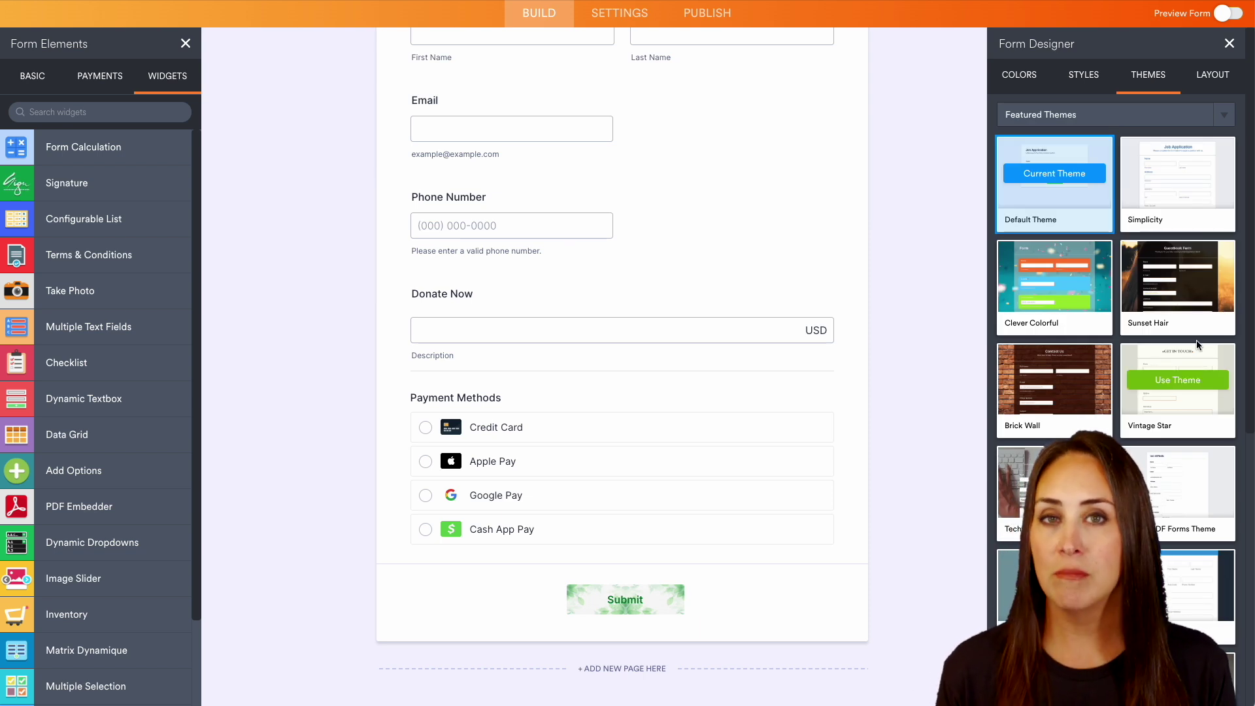
Step: Confirm the Classic Form layout, then view the form's Settings with title and status
{"action": "left_click", "coordinate": [1213, 75]}
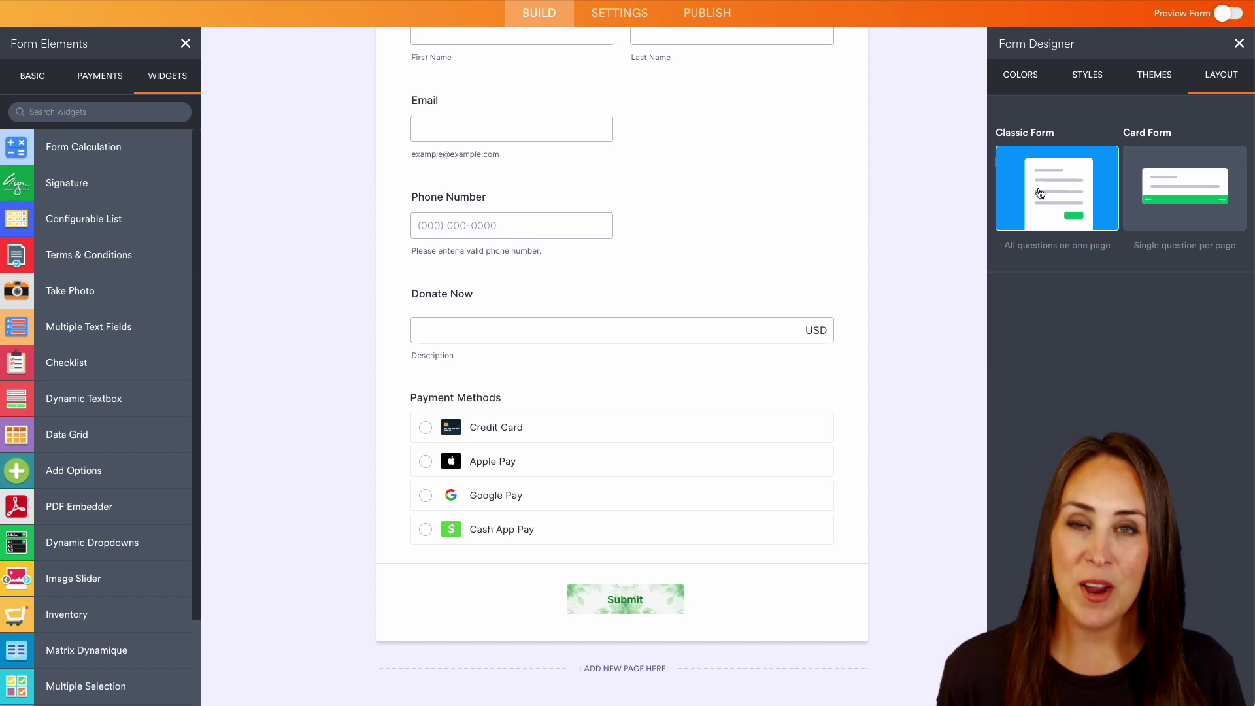
{"action": "left_click", "coordinate": [636, 13]}
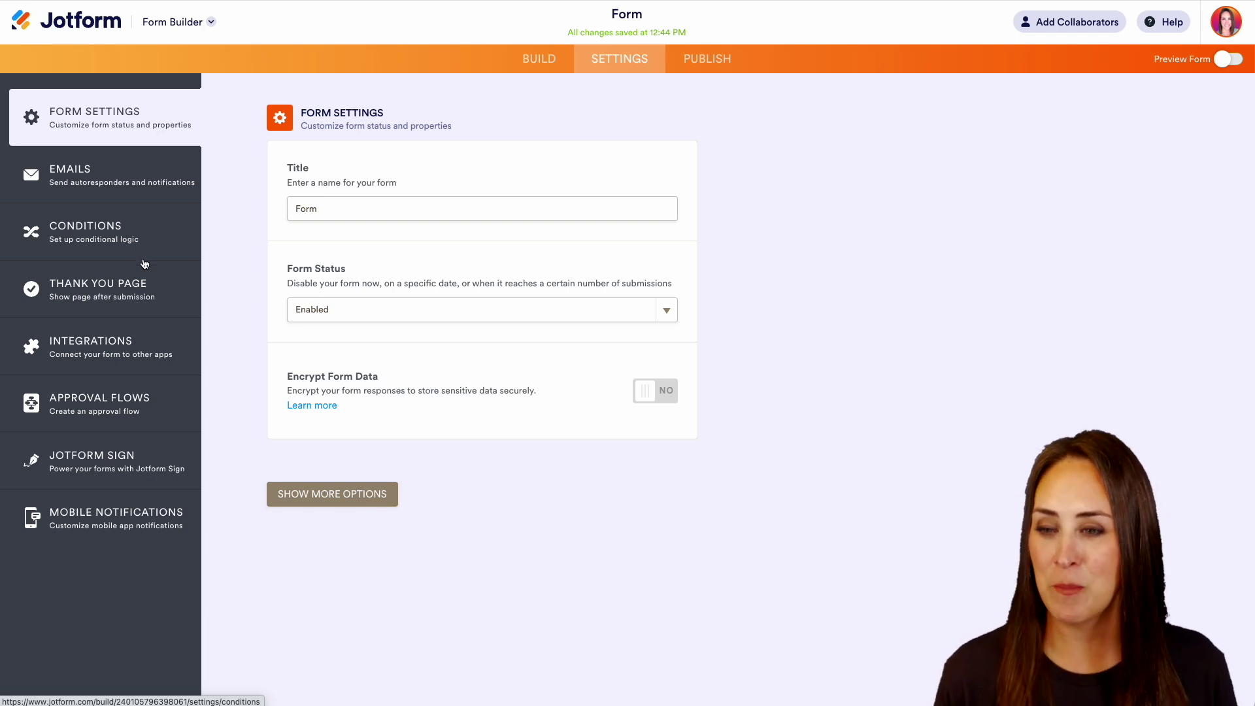
Step: Review the Thank You Page and Integrations settings, then reach the Publish page's direct link
{"action": "left_click", "coordinate": [98, 302]}
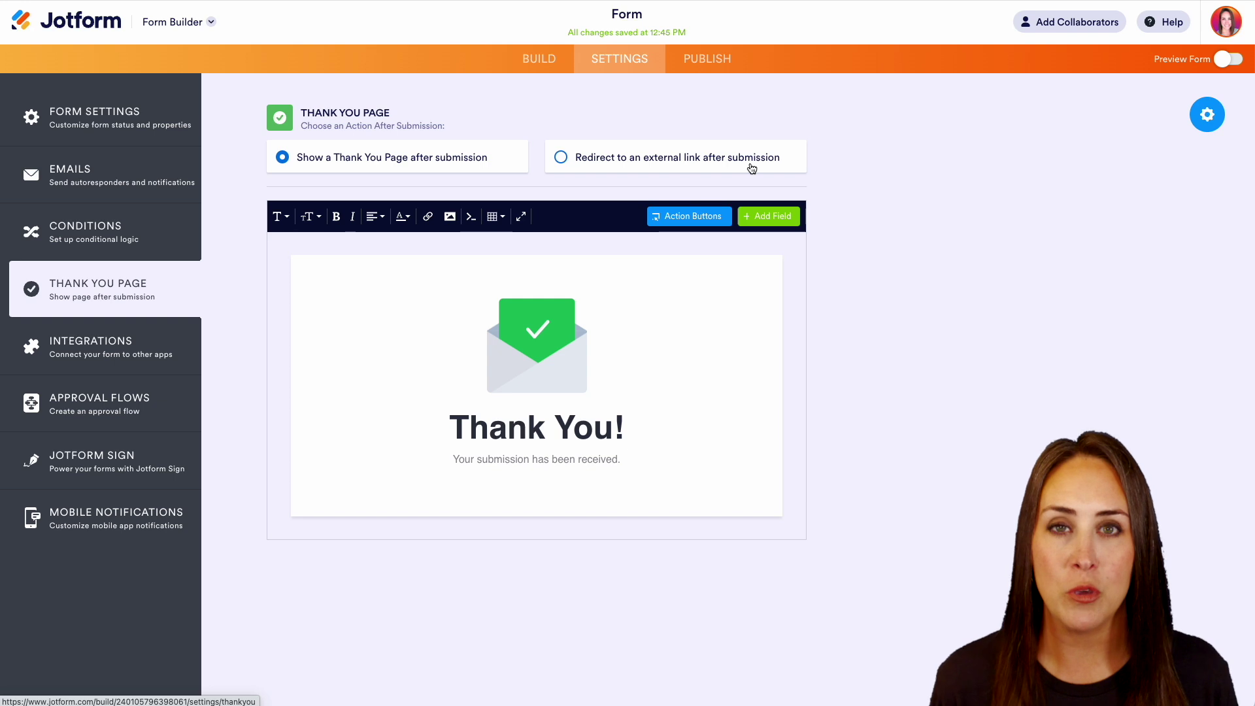
{"action": "left_click", "coordinate": [91, 349]}
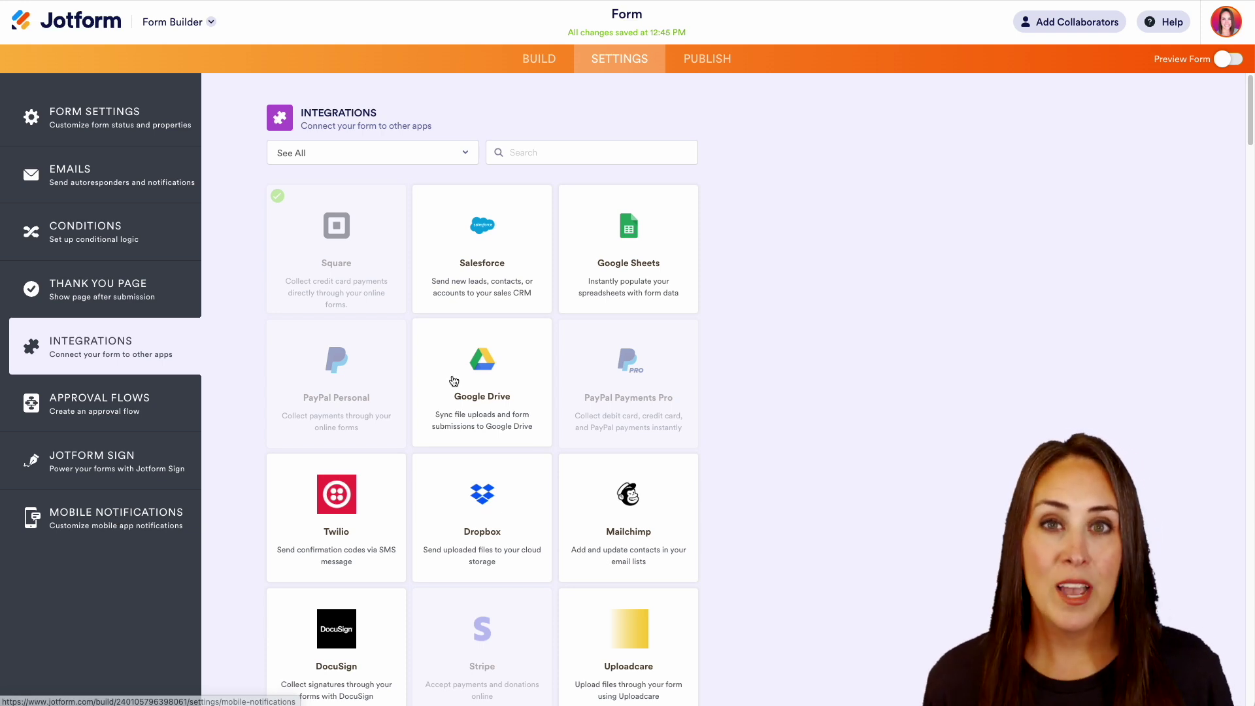
{"action": "left_click", "coordinate": [705, 60]}
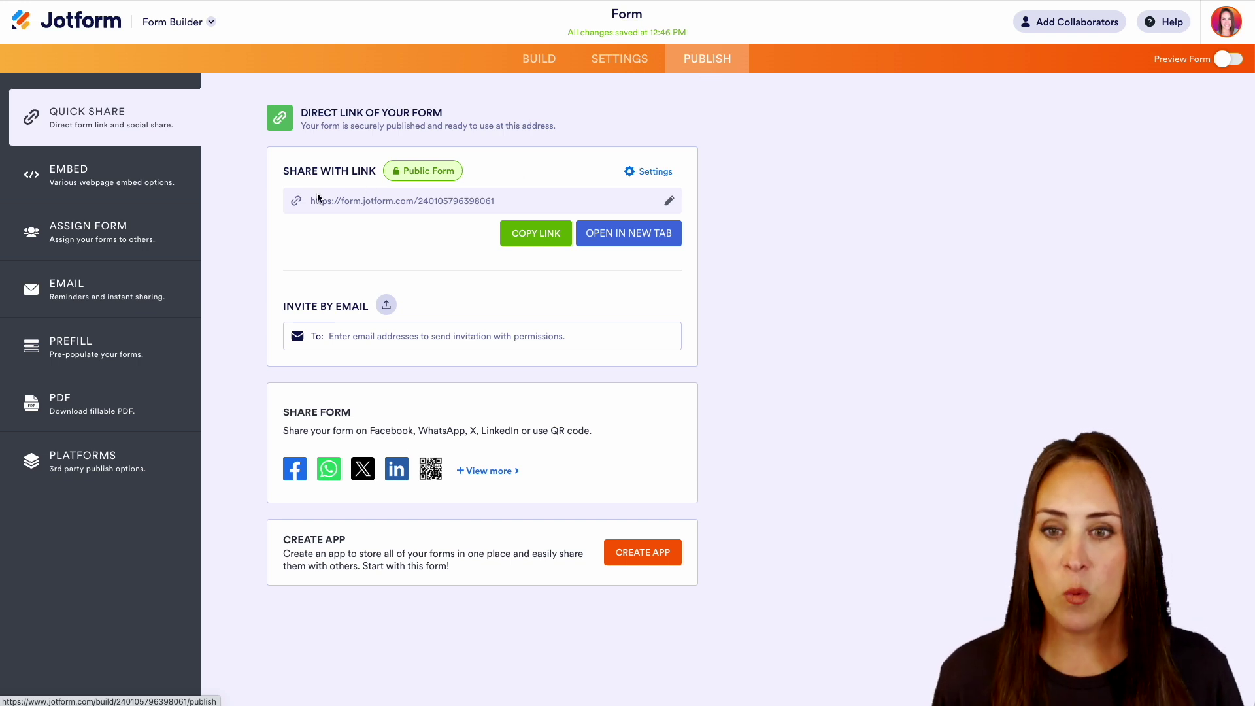
Step: Edit and apply the form's direct link, then view the Embed JavaScript snippet
{"action": "left_click", "coordinate": [670, 203]}
{"action": "left_click", "coordinate": [670, 204]}
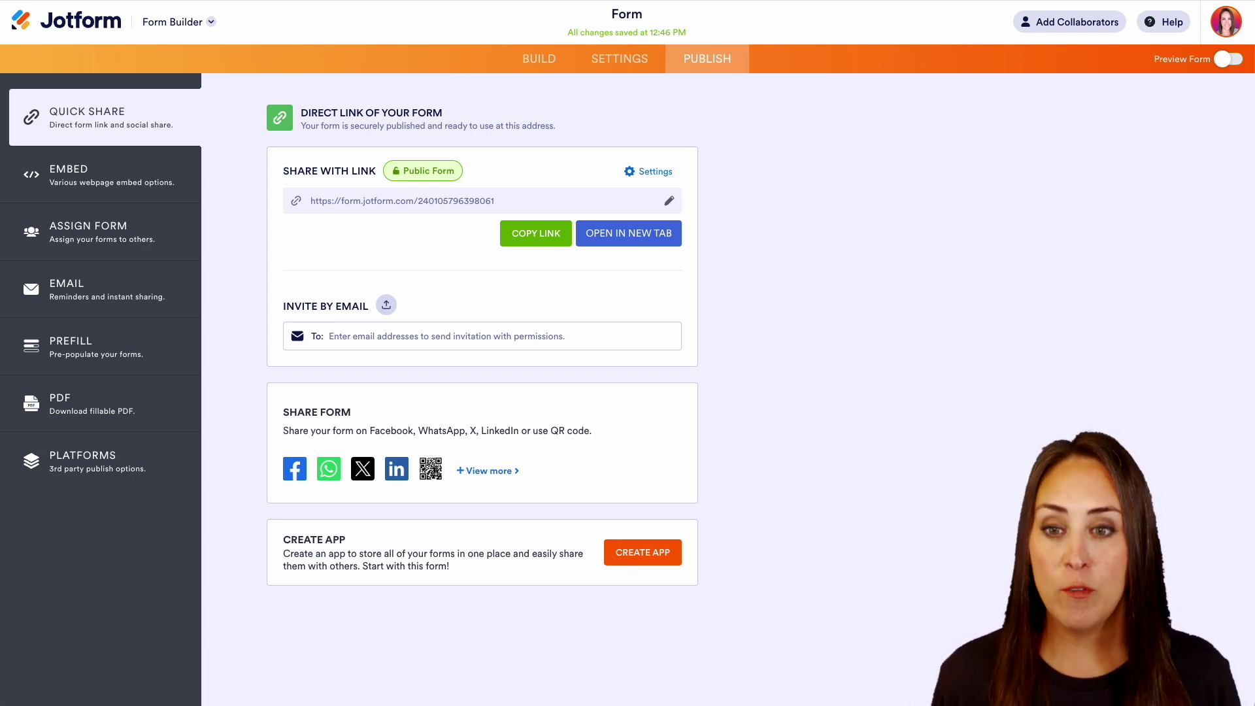
{"action": "left_click", "coordinate": [109, 173]}
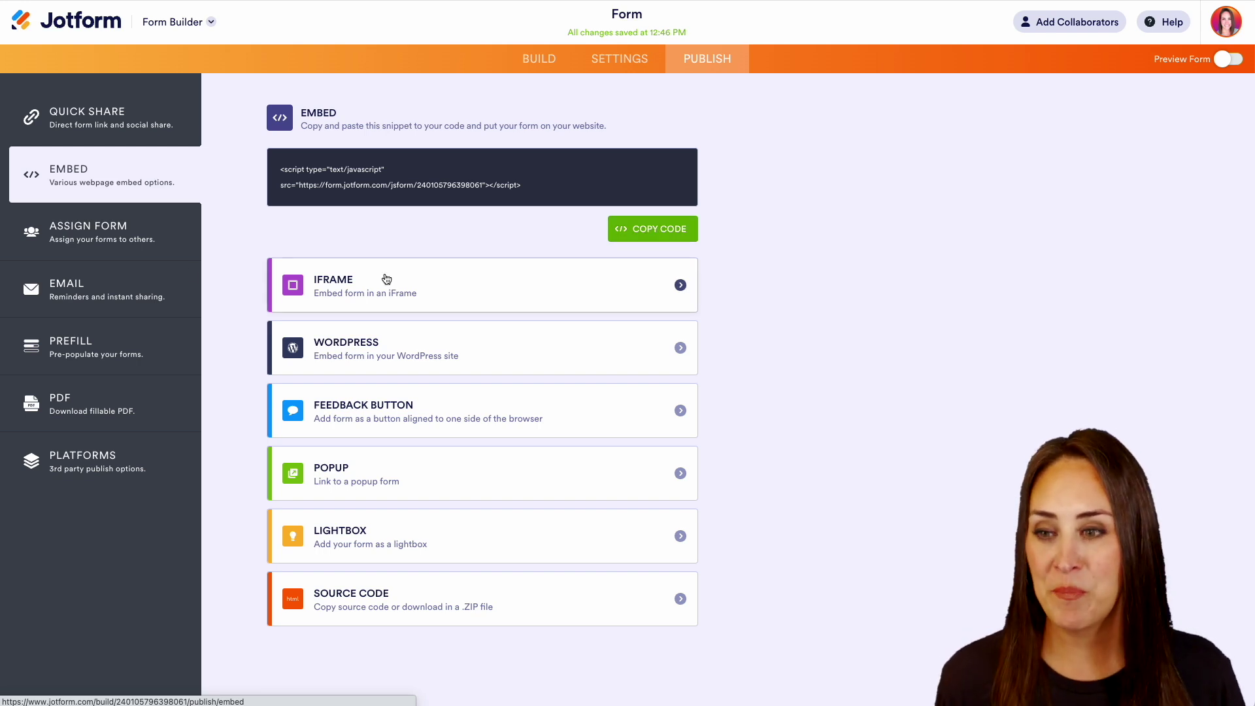
Step: Review the Assign Form, Email, Prefill and PDF publishing options, ending on Platforms
{"action": "left_click", "coordinate": [74, 248]}
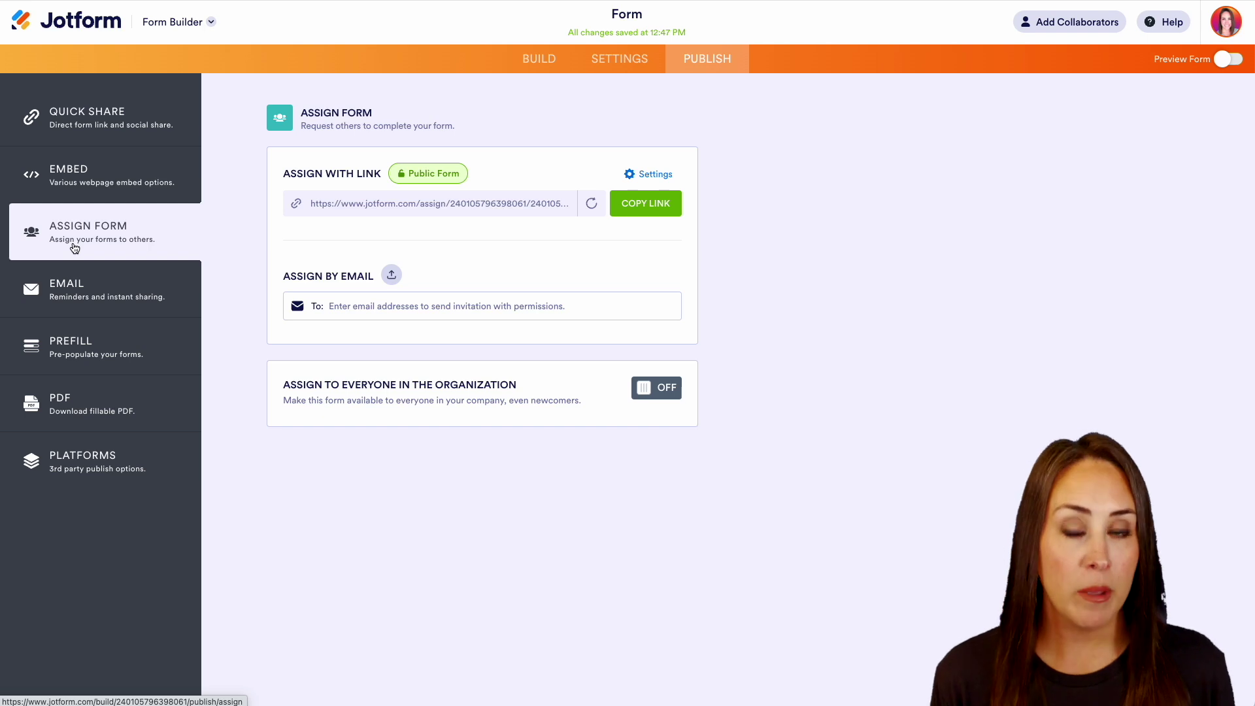
{"action": "left_click", "coordinate": [96, 299]}
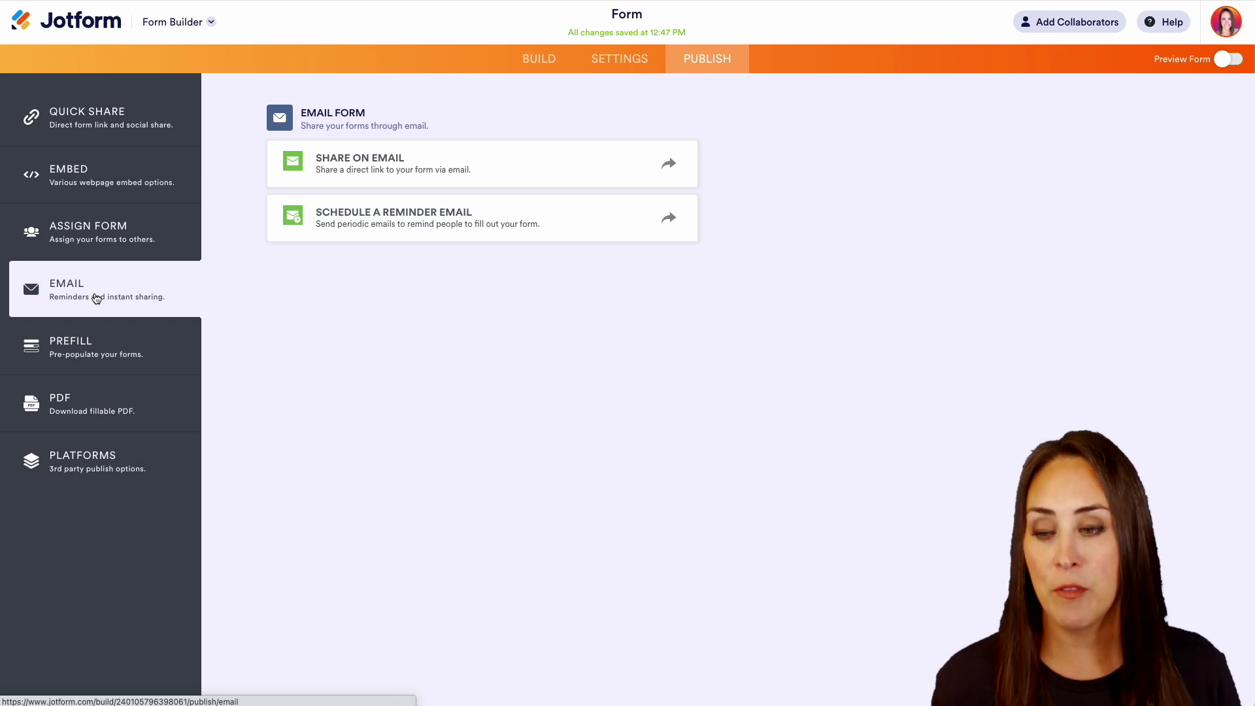
{"action": "left_click", "coordinate": [95, 350]}
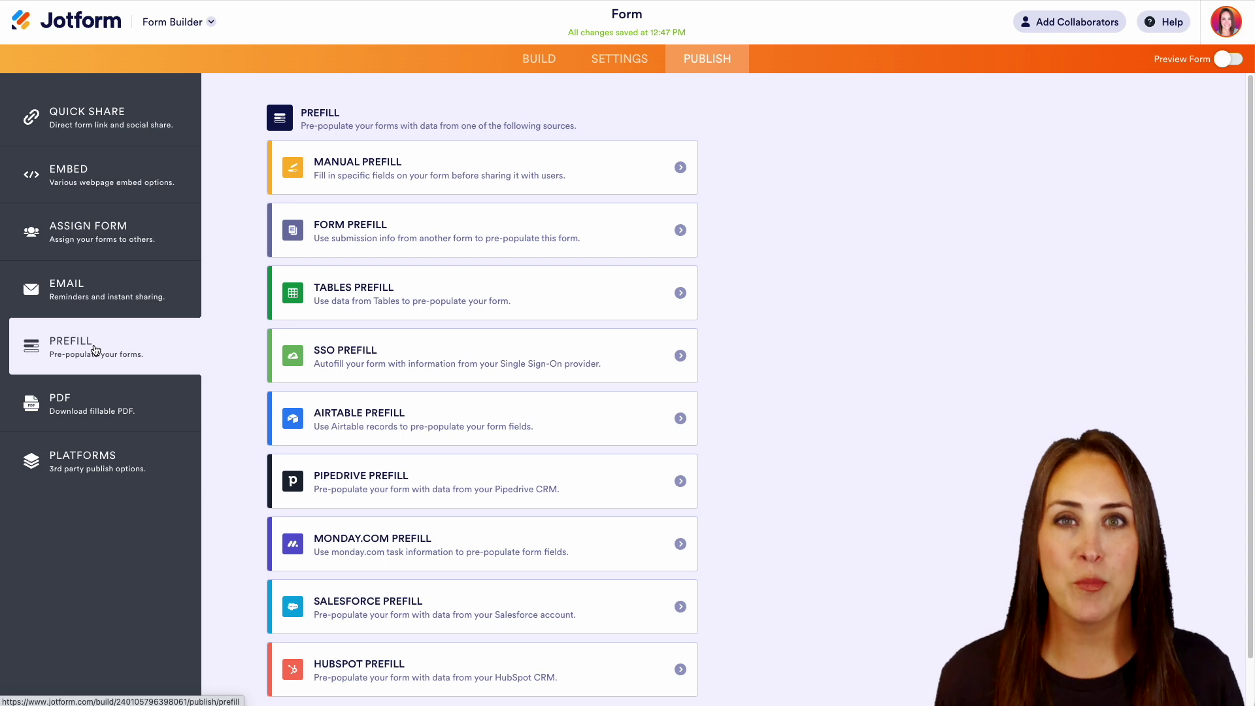
{"action": "left_click", "coordinate": [90, 427]}
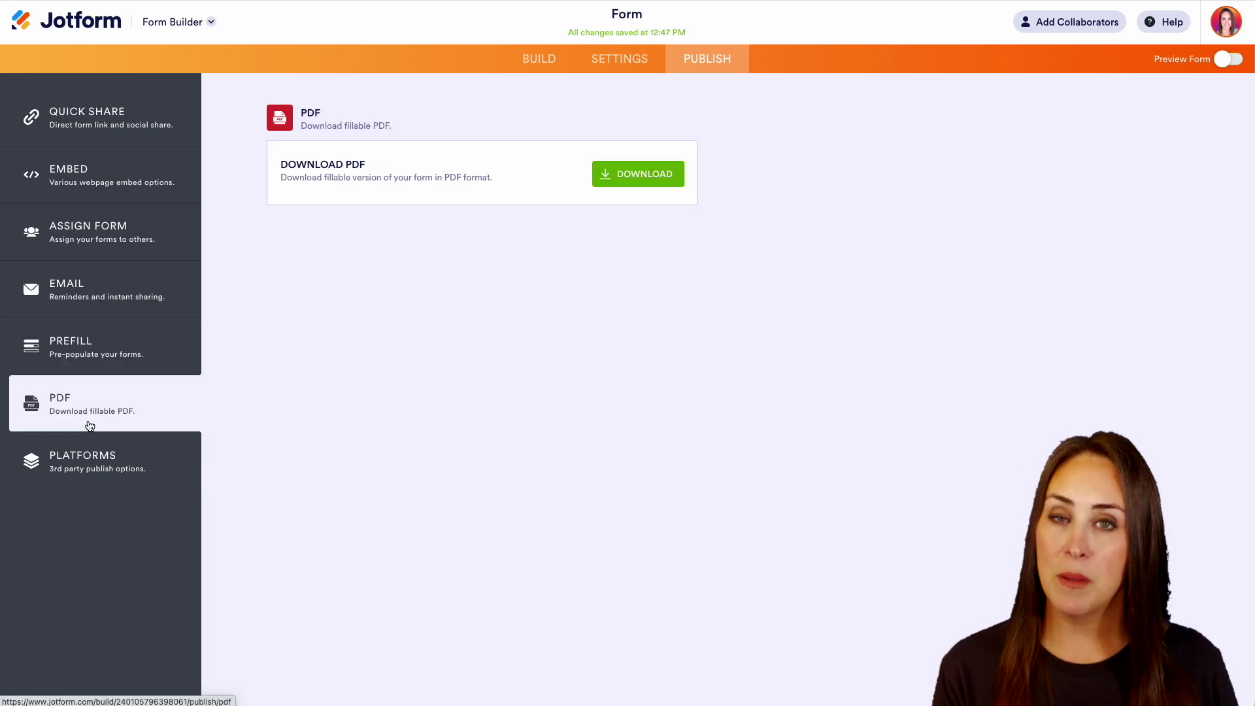
{"action": "left_click", "coordinate": [94, 464]}
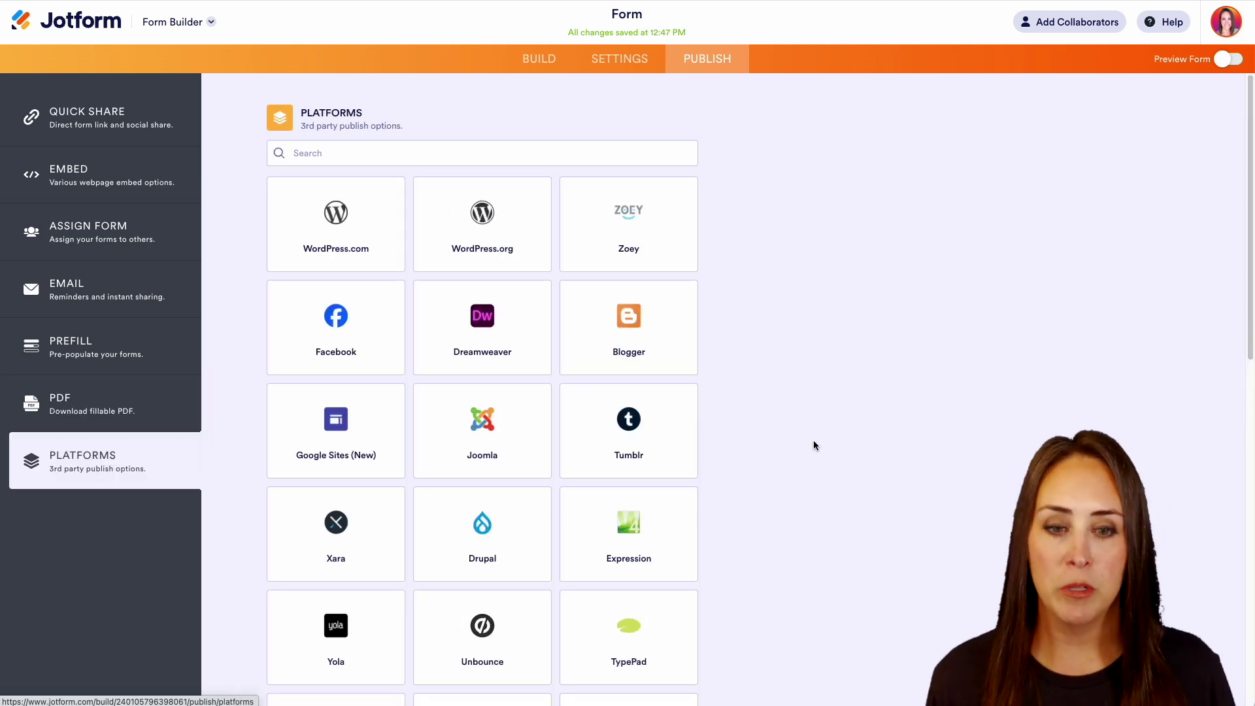
Step: Go back to the builder showing the Name, Email, Phone Number and Donate Now fields
{"action": "left_click", "coordinate": [540, 59]}
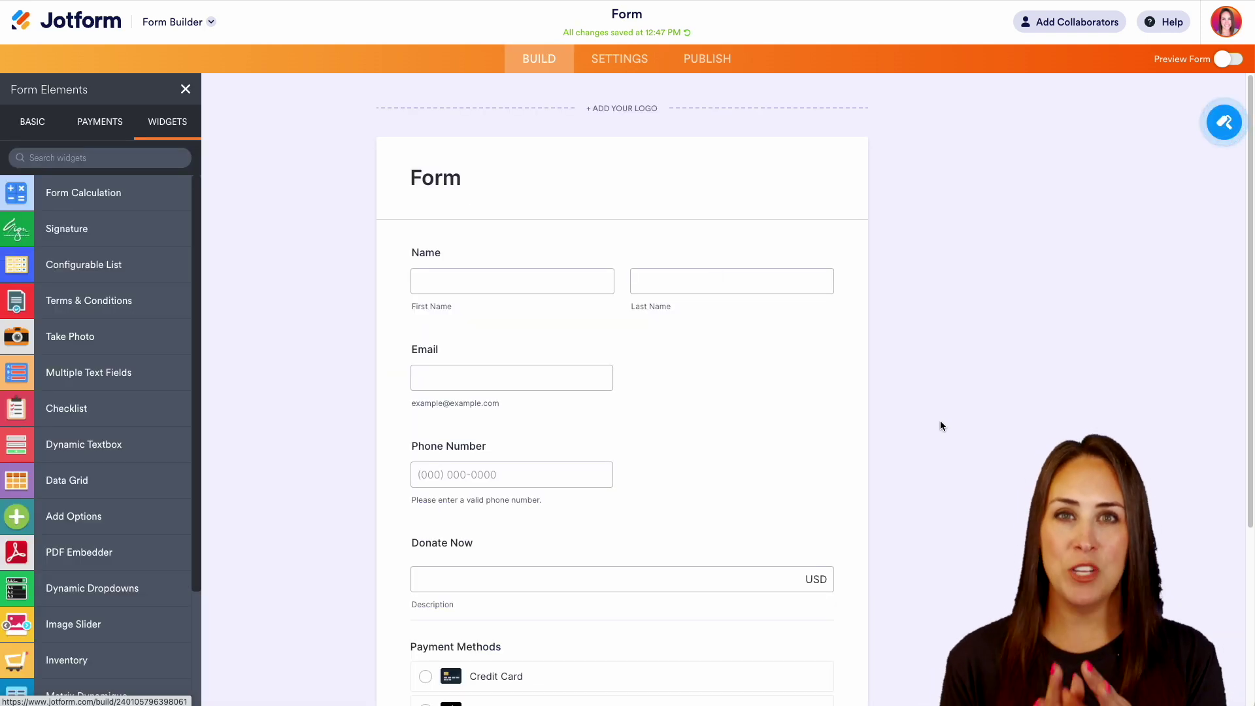